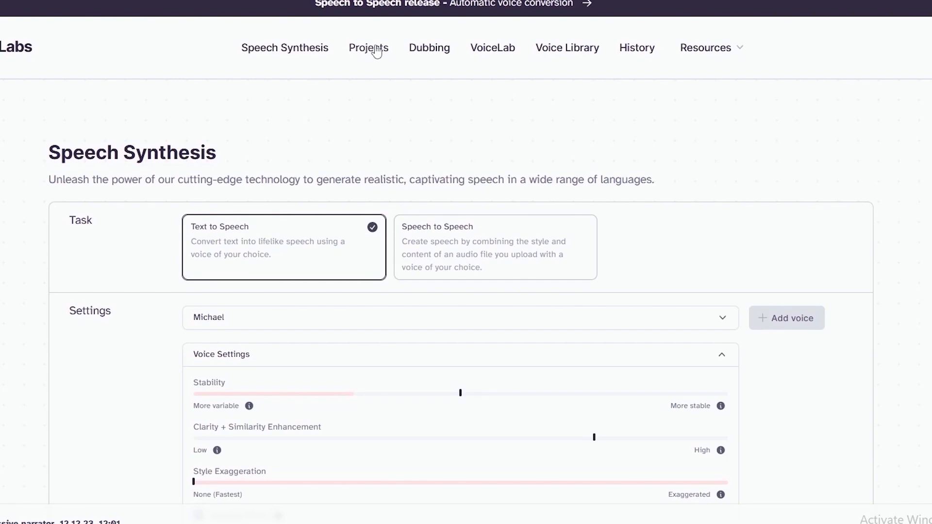
- Browse the community voices available in the Voice Library
{"action": "left_click", "coordinate": [814, 317]}
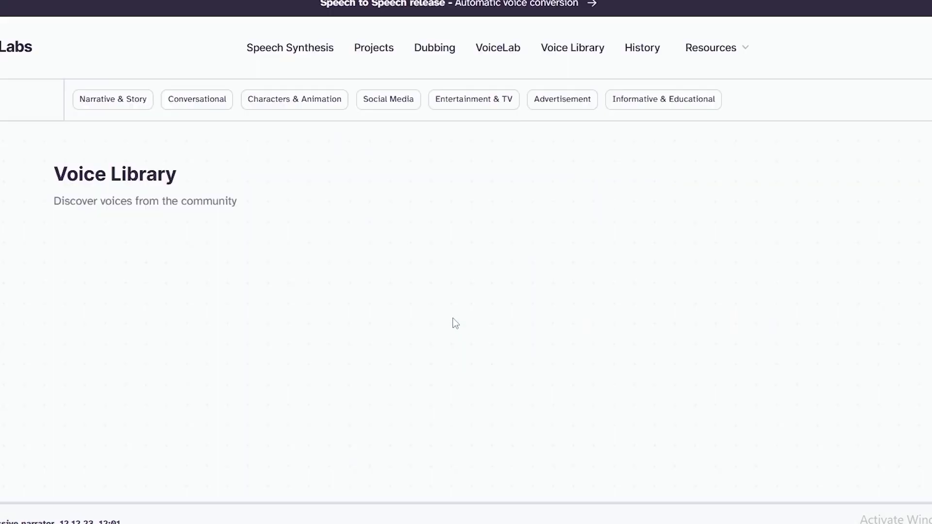
{"action": "scroll", "coordinate": [459, 316], "scroll_direction": "down", "scroll_amount": 4}
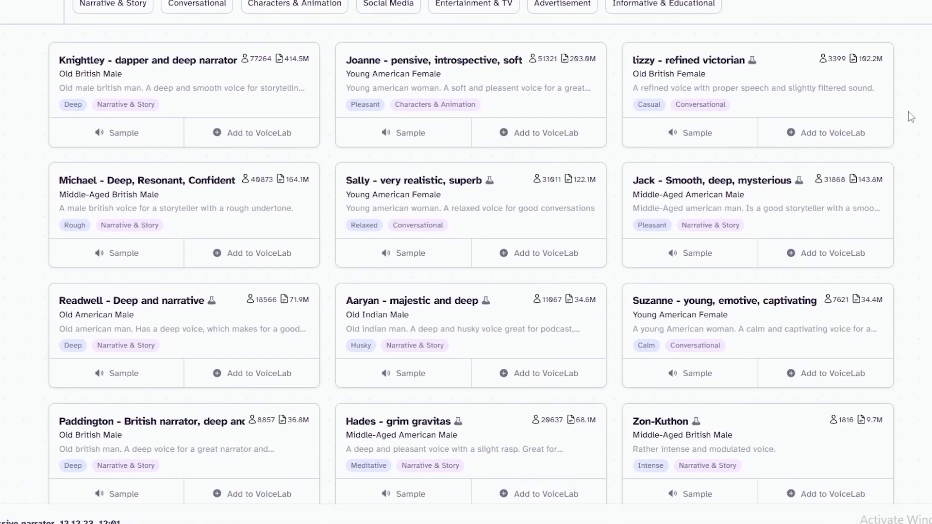
{"action": "scroll", "coordinate": [910, 117], "scroll_direction": "down", "scroll_amount": 2}
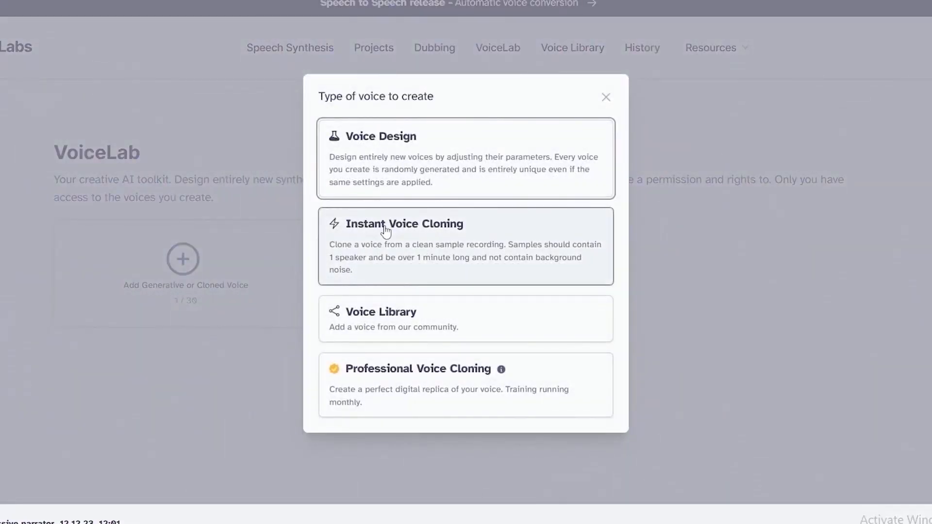
- Review the Instant Voice Cloning form for adding a voice from audio samples, and close it
{"action": "left_click", "coordinate": [384, 232]}
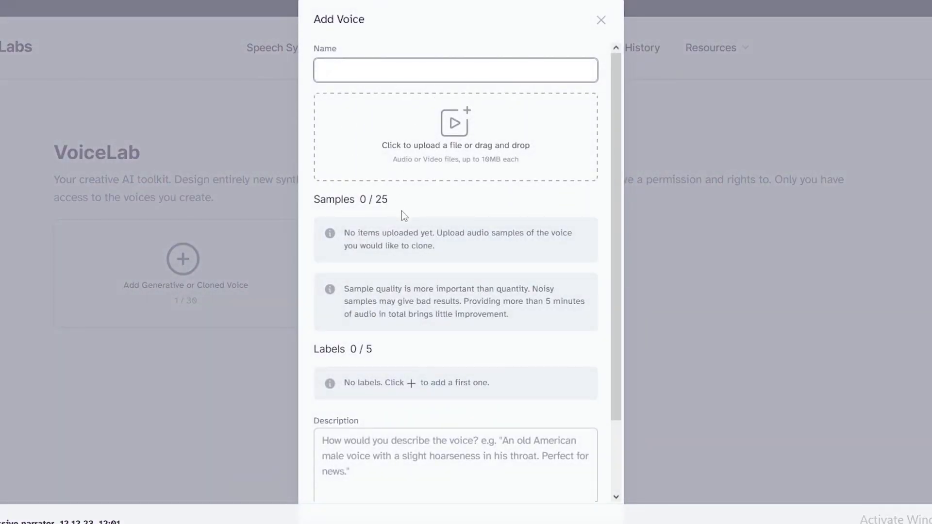
{"action": "scroll", "coordinate": [402, 212], "scroll_direction": "down", "scroll_amount": 2}
{"action": "scroll", "coordinate": [402, 211], "scroll_direction": "up", "scroll_amount": 2}
{"action": "left_click", "coordinate": [602, 20]}
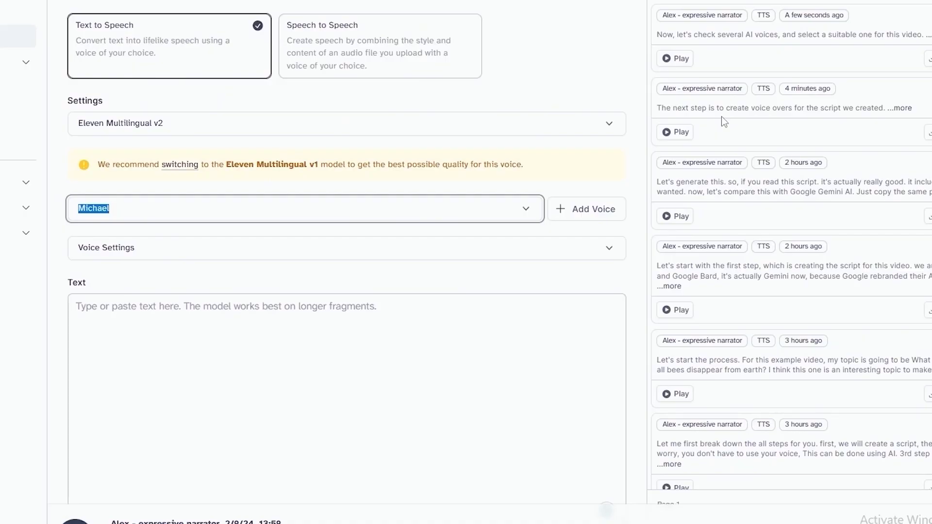
- Start adding a voice in VoiceLab and choose the community Voice Library as its source
{"action": "left_click", "coordinate": [516, 209]}
{"action": "left_click", "coordinate": [84, 256]}
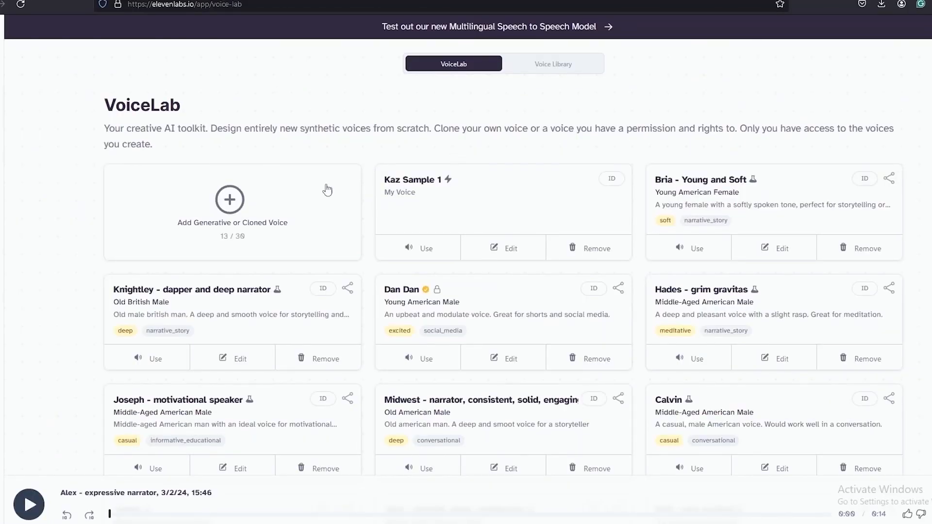
{"action": "left_click", "coordinate": [289, 199]}
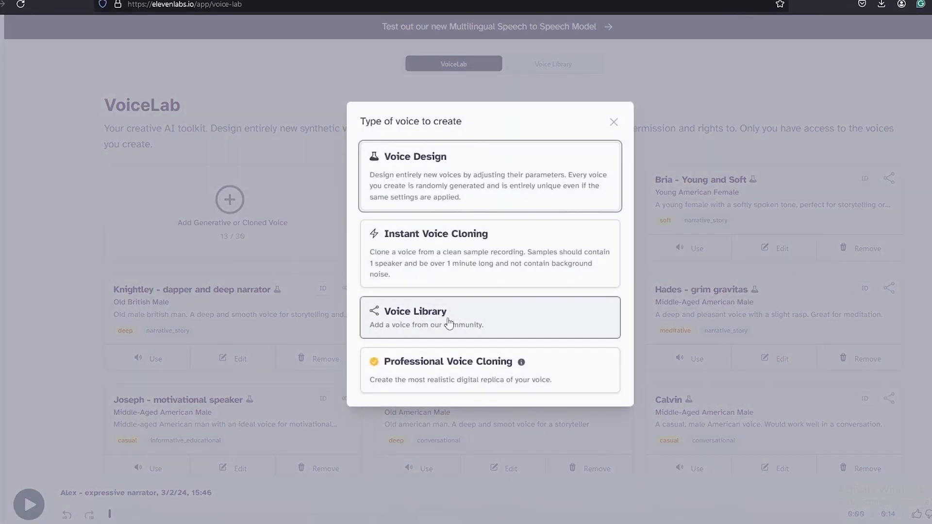
{"action": "left_click", "coordinate": [463, 328]}
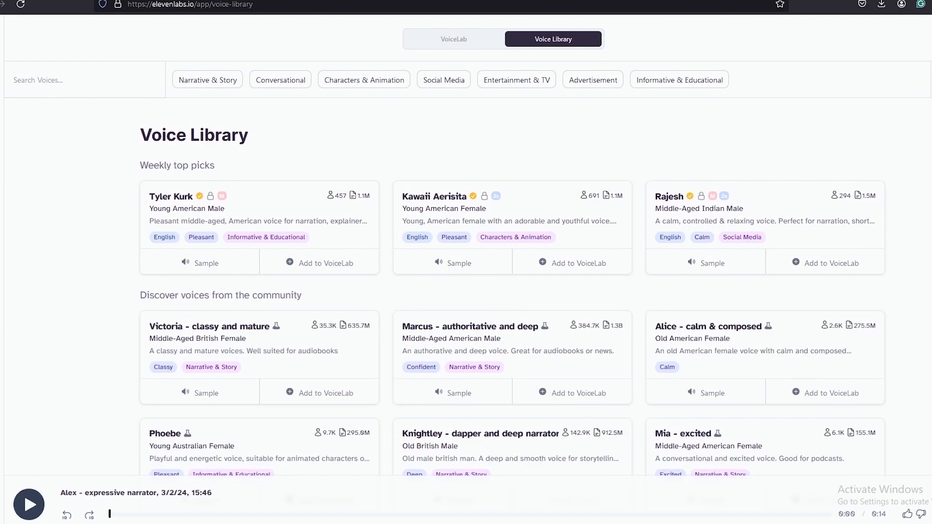
- Filter the community voices by the Social Media category and play a voice sample
{"action": "scroll", "coordinate": [466, 262], "scroll_direction": "down", "scroll_amount": 15}
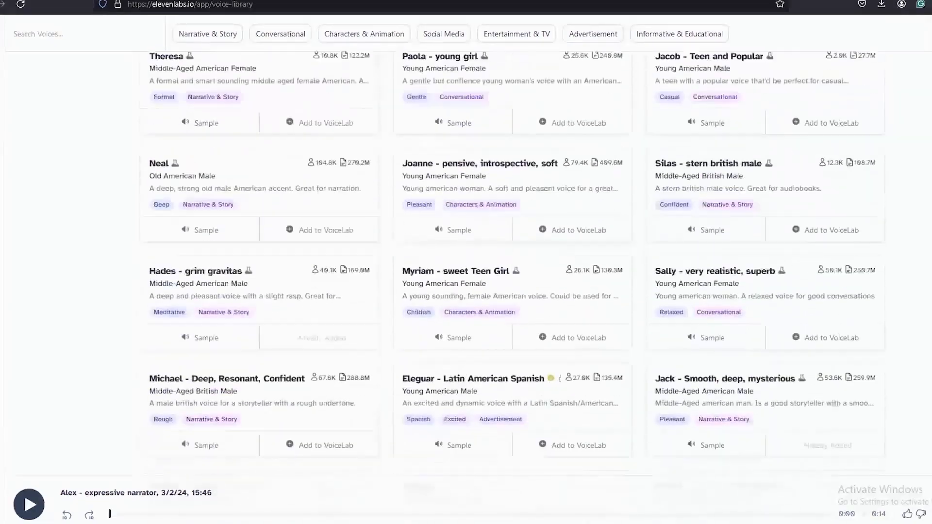
{"action": "scroll", "coordinate": [444, 90], "scroll_direction": "up", "scroll_amount": 15}
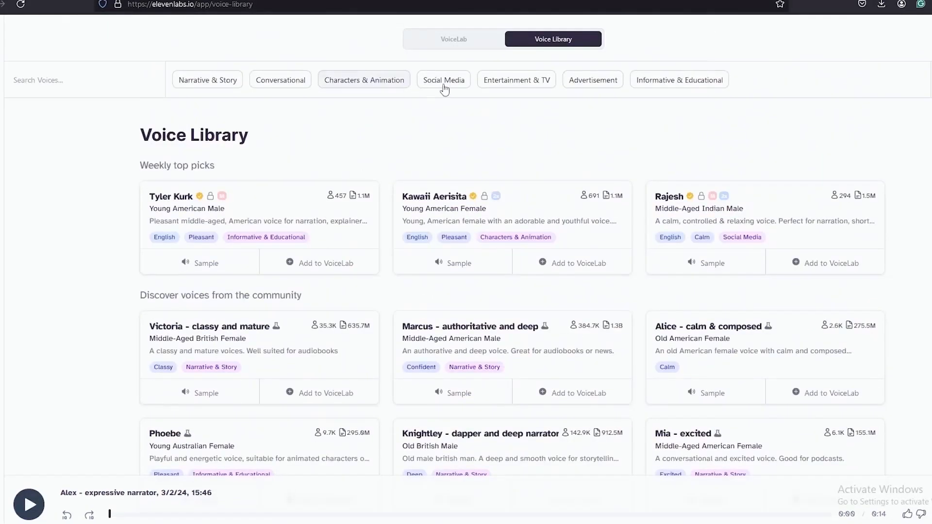
{"action": "left_click", "coordinate": [444, 82]}
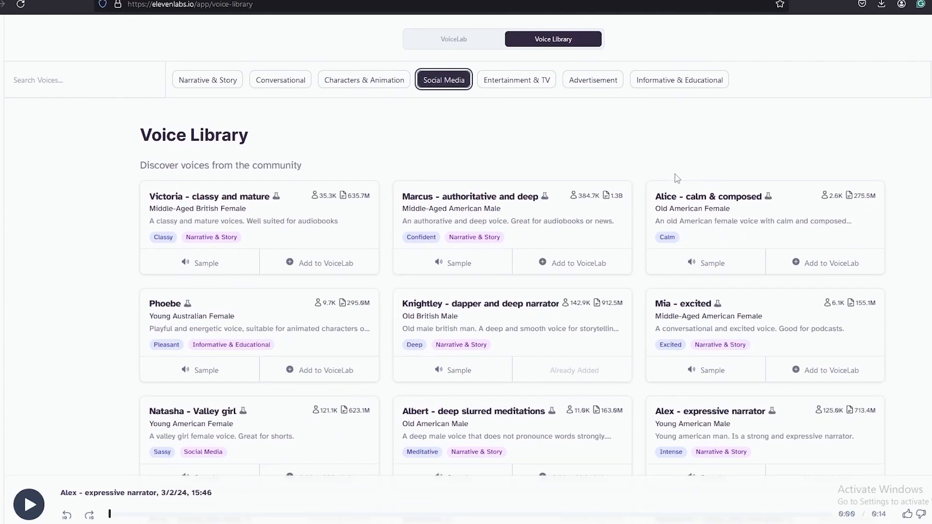
{"action": "left_click", "coordinate": [427, 364]}
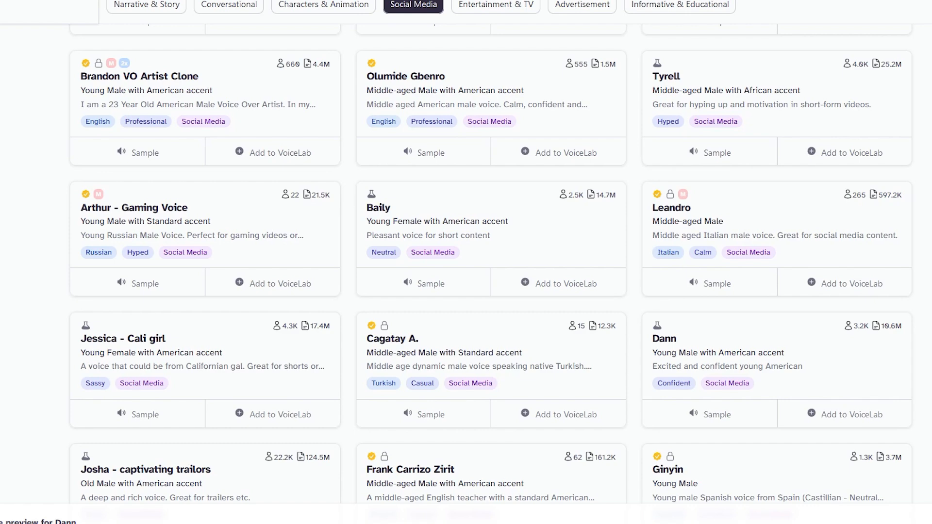
- Add the Dann voice to VoiceLab and select it as the voice for Speech Synthesis
{"action": "left_click", "coordinate": [860, 421]}
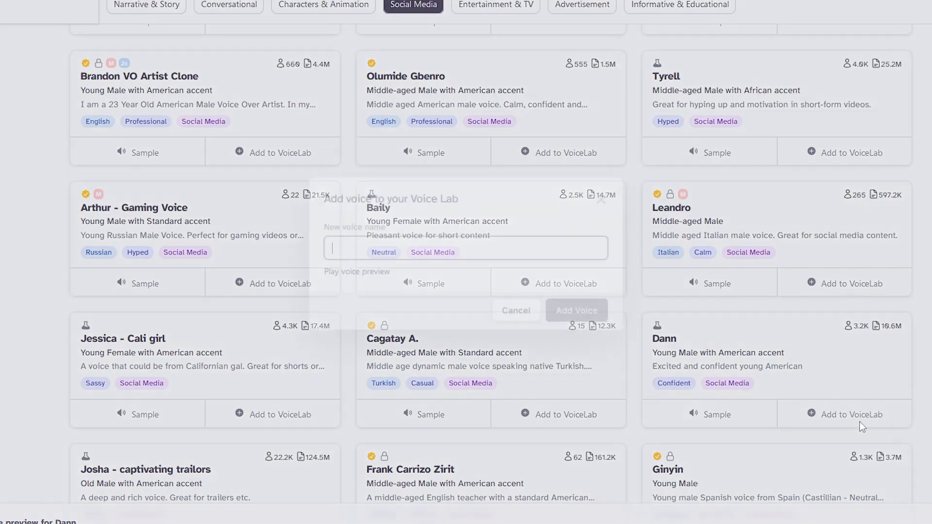
{"action": "left_click", "coordinate": [576, 313]}
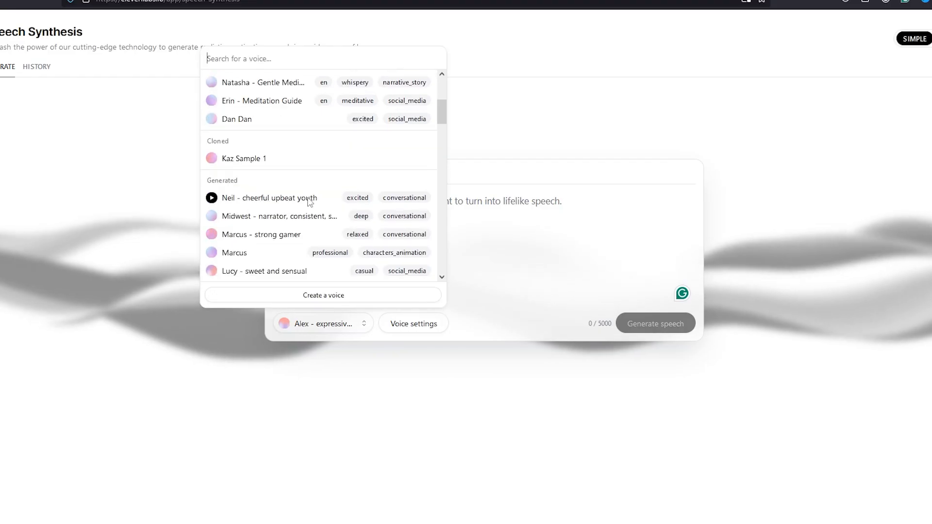
{"action": "scroll", "coordinate": [310, 170], "scroll_direction": "down", "scroll_amount": 5}
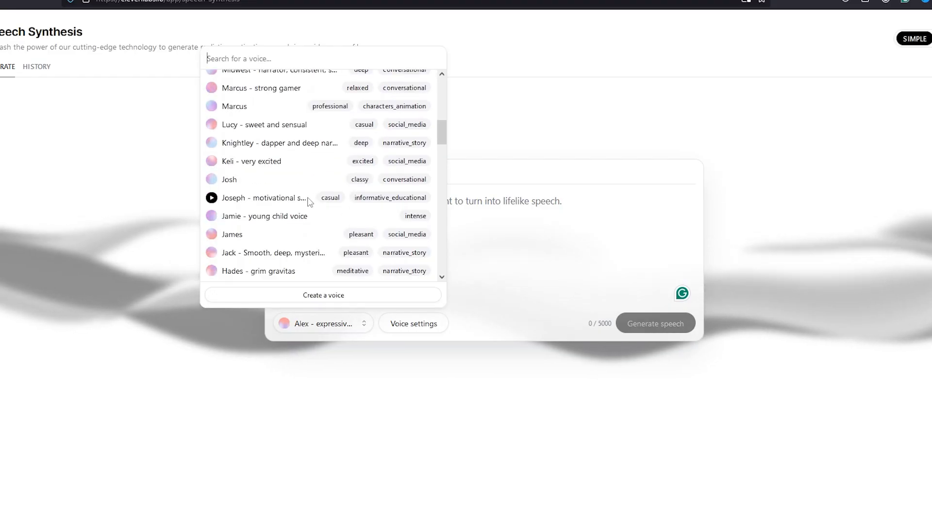
{"action": "left_click", "coordinate": [272, 144]}
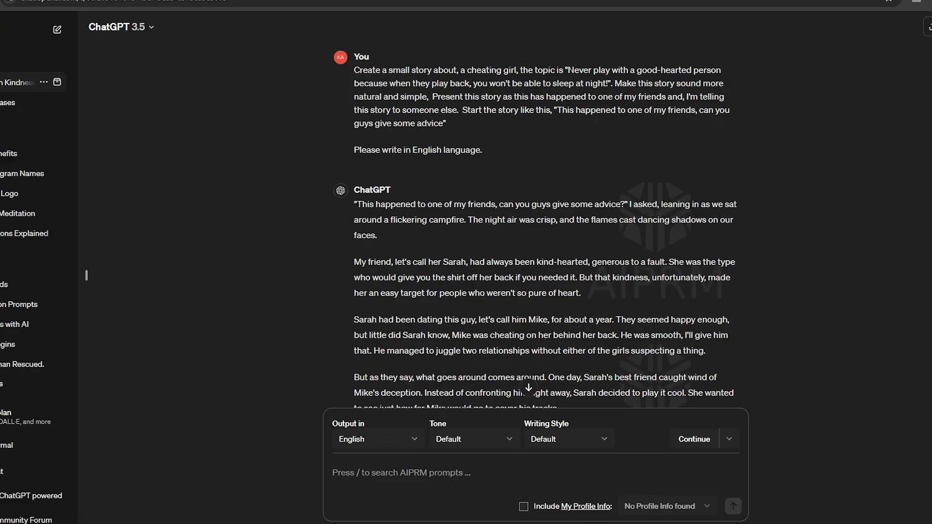
- Generate separate ElevenLabs speech clips from ChatGPT's "This happened to one of my friends, can you guys give some advice?" and the story's second paragraph
{"action": "left_click_drag", "start_coordinate": [357, 204], "coordinate": [626, 204]}
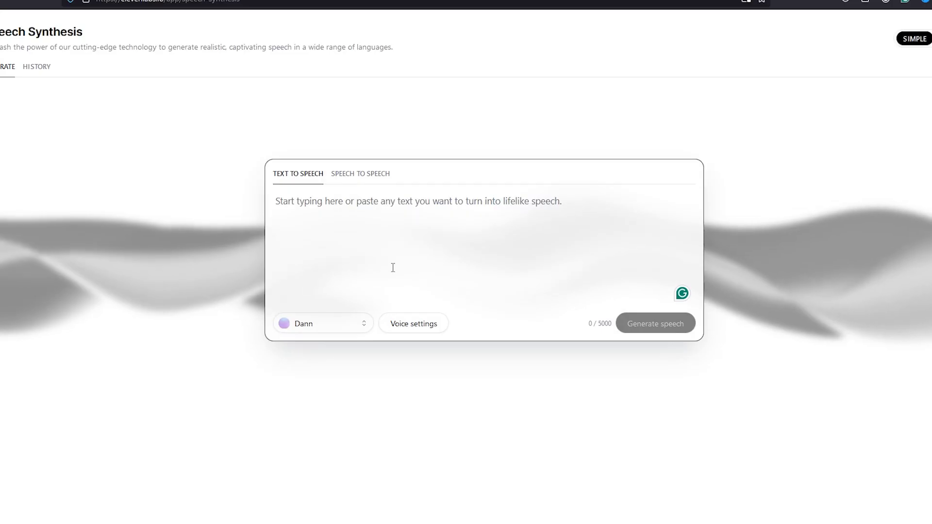
{"action": "type", "text": "This happened to one of my friends, can you guys give some advice?"}
{"action": "left_click", "coordinate": [655, 323]}
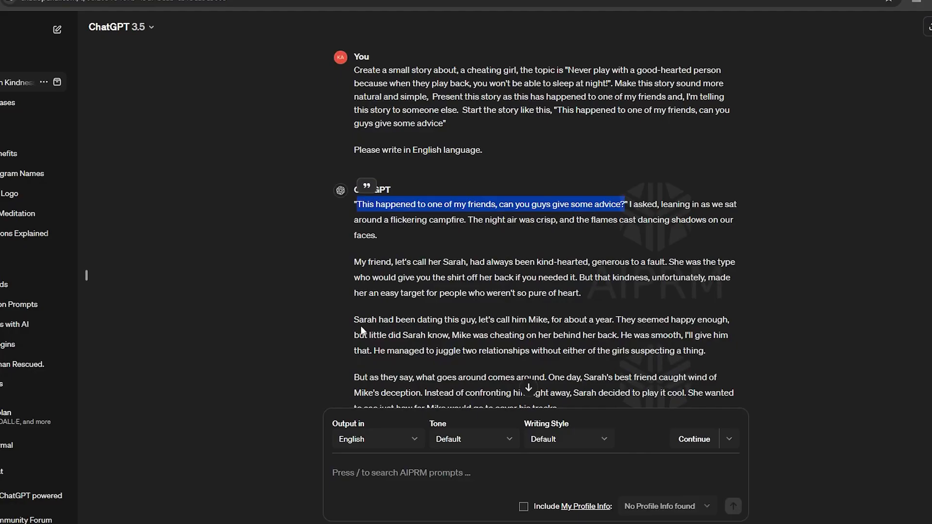
{"action": "left_click_drag", "start_coordinate": [354, 262], "coordinate": [583, 291]}
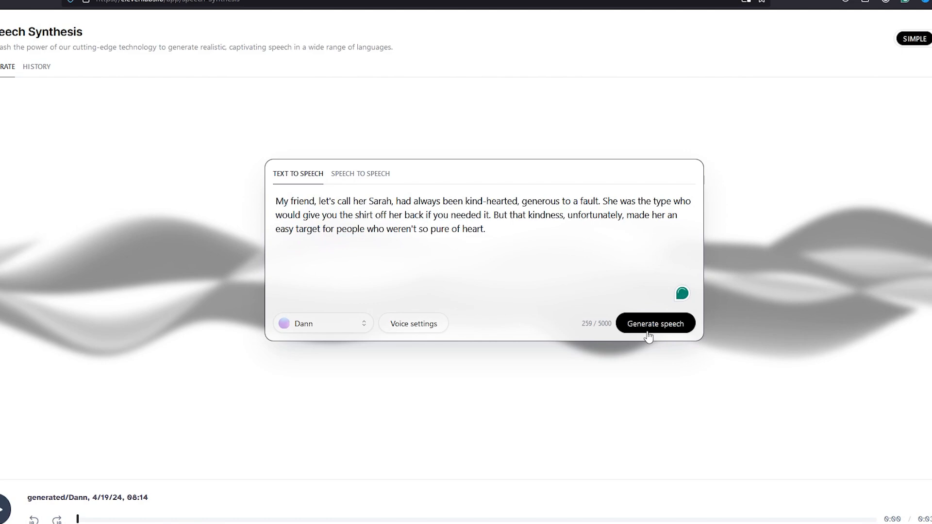
{"action": "left_click", "coordinate": [648, 332]}
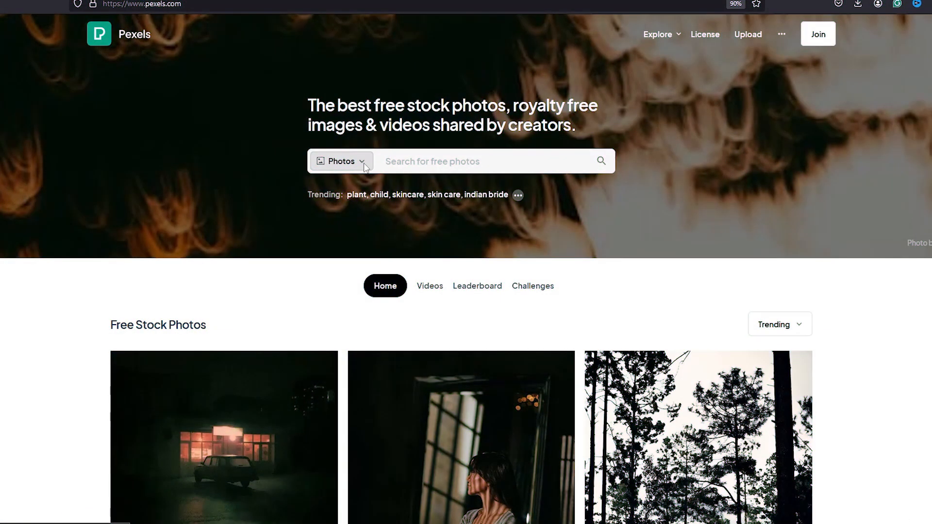
- Switch to Pexels, set the media type to Videos and search for "mountains"
{"action": "left_click", "coordinate": [366, 167]}
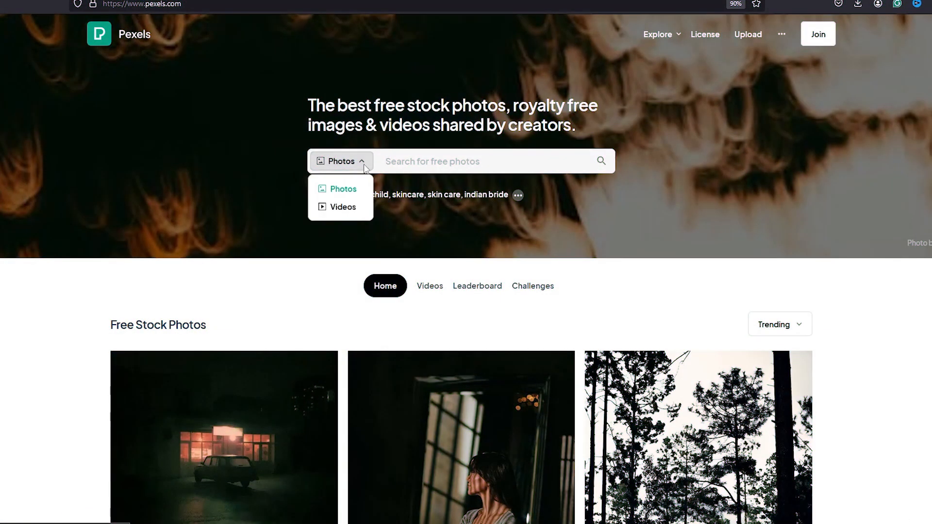
{"action": "left_click", "coordinate": [346, 206]}
{"action": "left_click", "coordinate": [420, 161]}
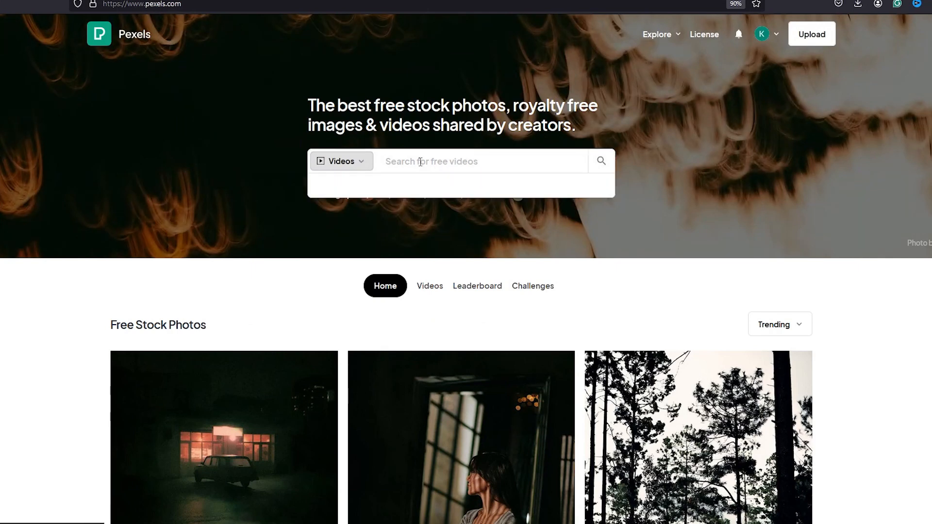
{"action": "type", "text": "mountains"}
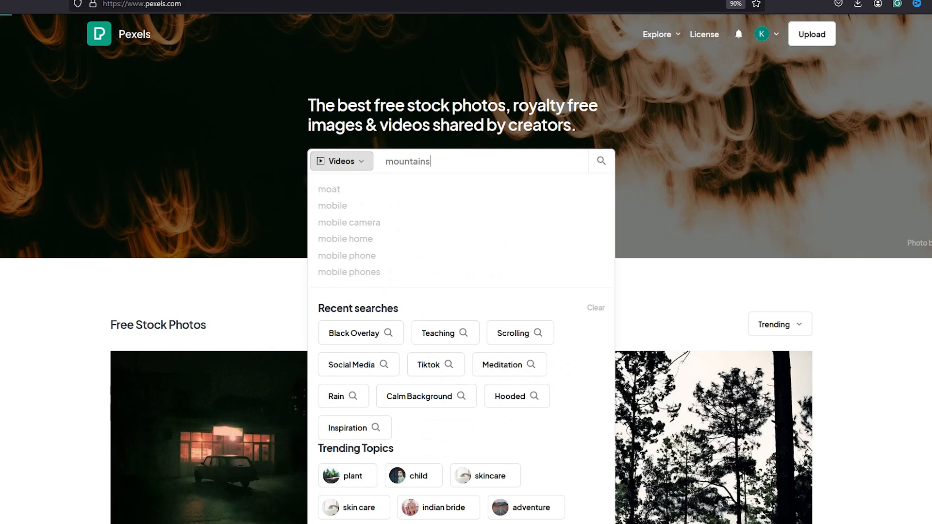
{"action": "key", "text": "Return"}
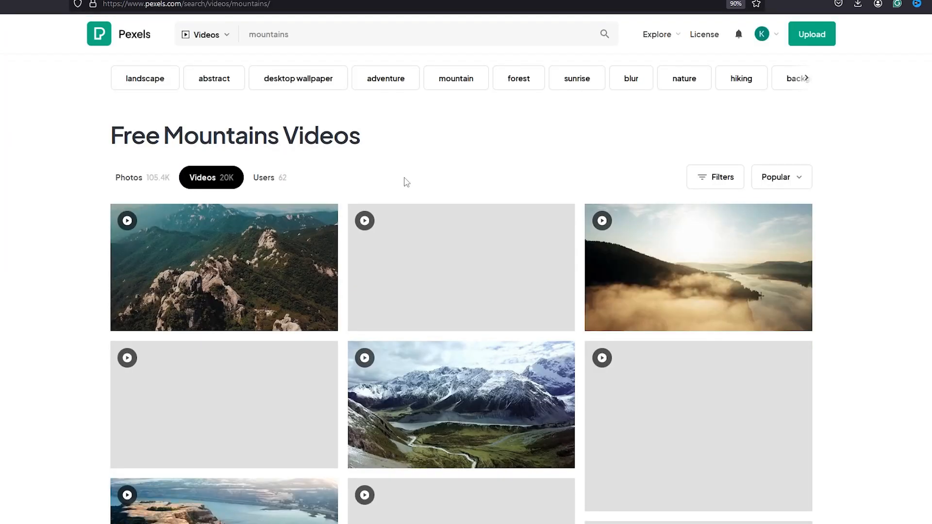
- Filter the mountain videos to Vertical orientation and browse the clips for suitable background footage
{"action": "left_click", "coordinate": [738, 175]}
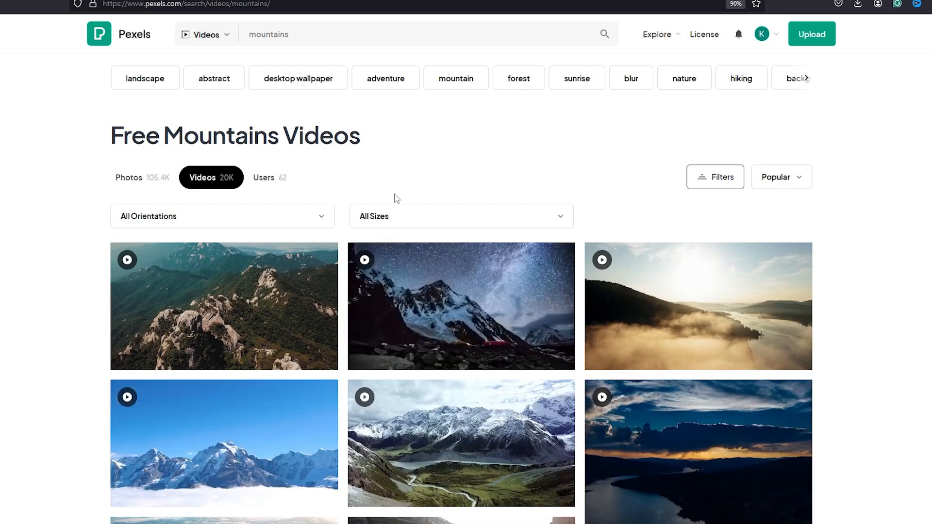
{"action": "left_click", "coordinate": [296, 216]}
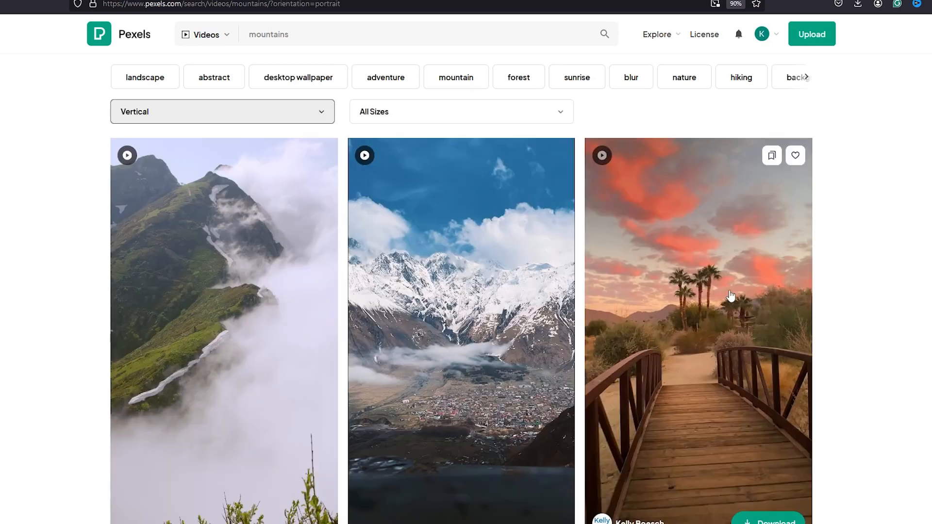
{"action": "scroll", "coordinate": [727, 302], "scroll_direction": "down", "scroll_amount": 5}
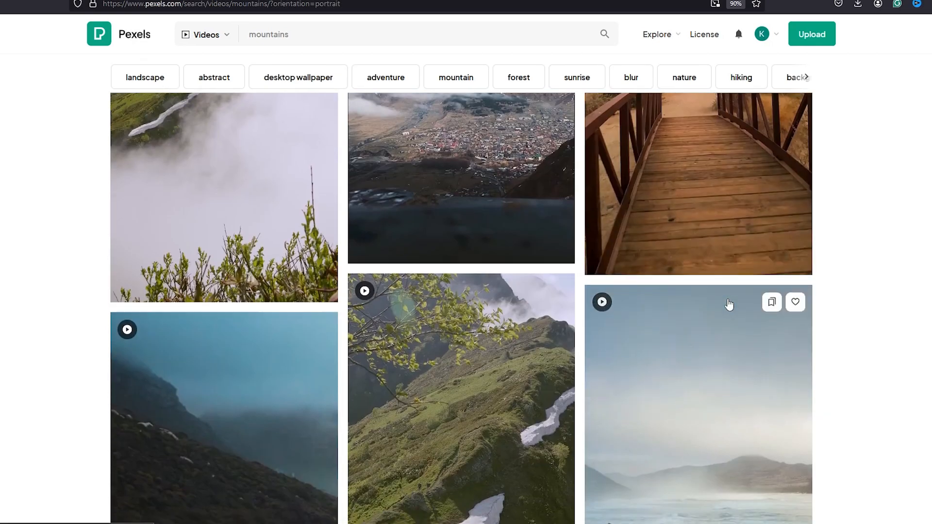
{"action": "scroll", "coordinate": [817, 286], "scroll_direction": "down", "scroll_amount": 10}
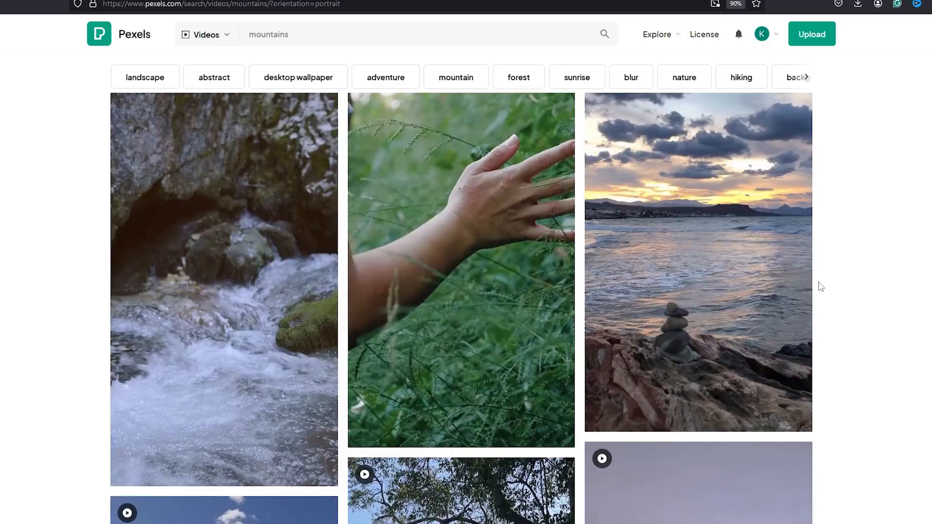
{"action": "scroll", "coordinate": [820, 286], "scroll_direction": "down", "scroll_amount": 4}
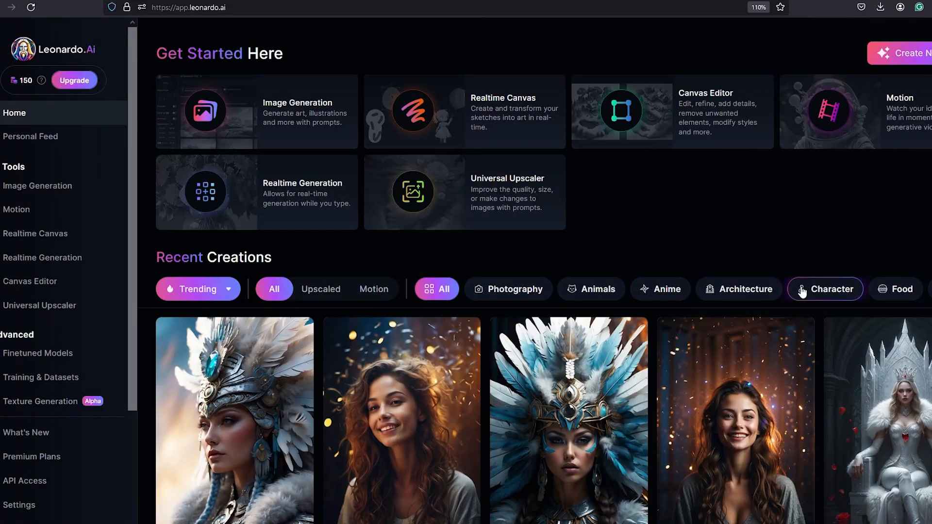
- Switch to Leonardo.Ai and examine its home page tools and the Recent Creations gallery
{"action": "scroll", "coordinate": [798, 290], "scroll_direction": "down", "scroll_amount": 3}
{"action": "scroll", "coordinate": [802, 293], "scroll_direction": "up", "scroll_amount": 3}
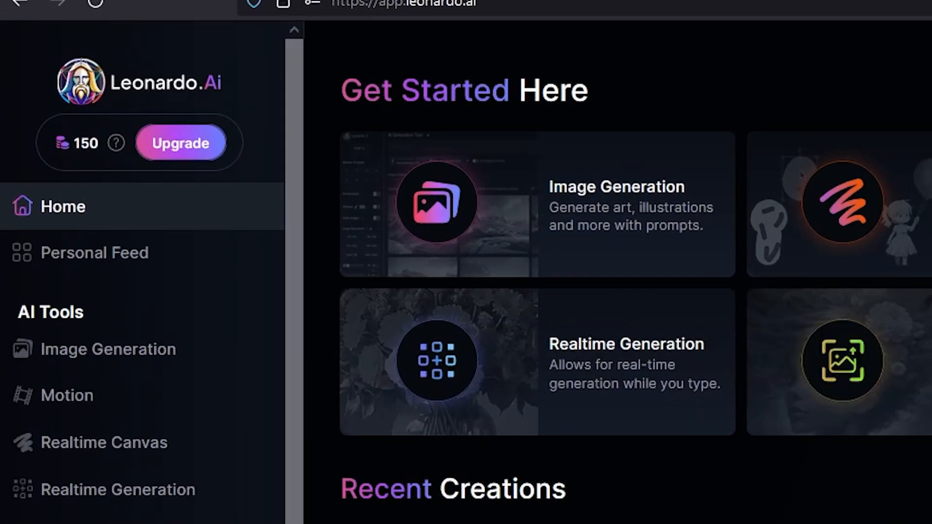
{"action": "scroll", "coordinate": [831, 218], "scroll_direction": "down", "scroll_amount": 3}
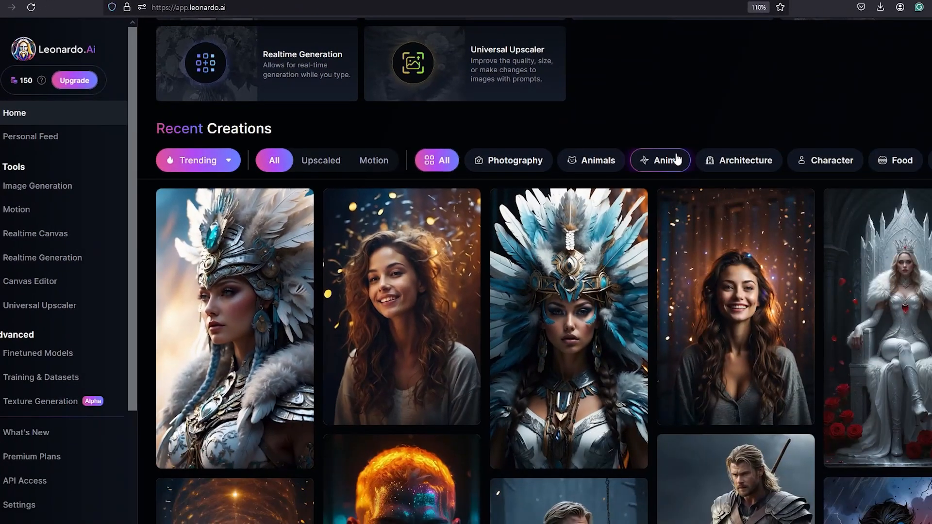
{"action": "scroll", "coordinate": [671, 144], "scroll_direction": "down", "scroll_amount": 5}
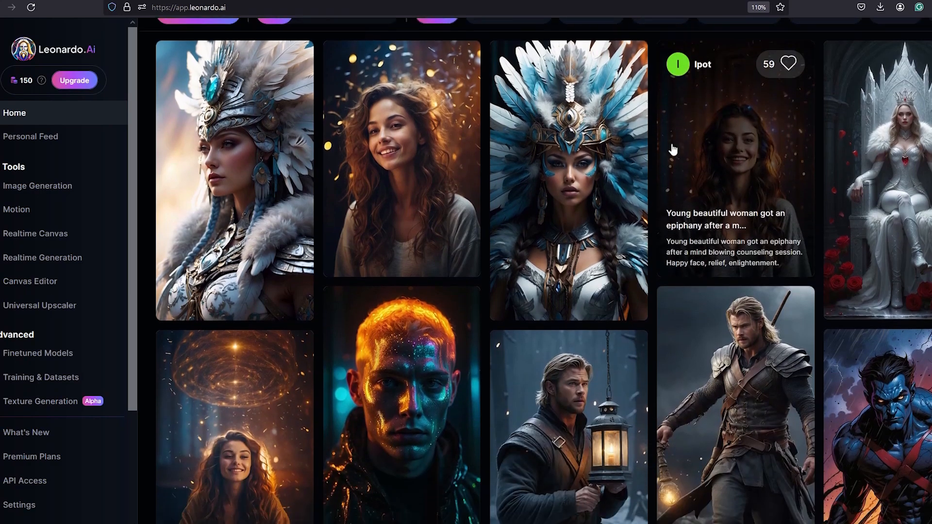
{"action": "scroll", "coordinate": [672, 148], "scroll_direction": "down", "scroll_amount": 9}
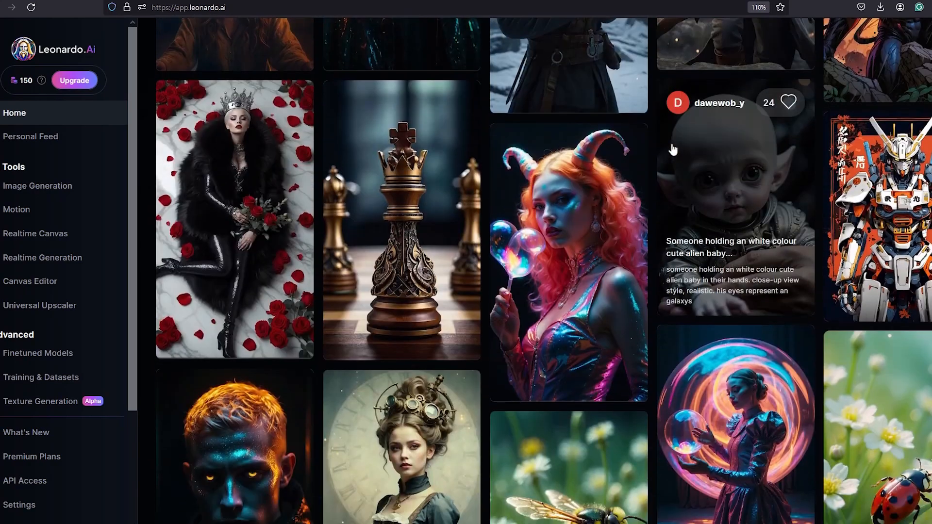
{"action": "scroll", "coordinate": [672, 148], "scroll_direction": "down", "scroll_amount": 5}
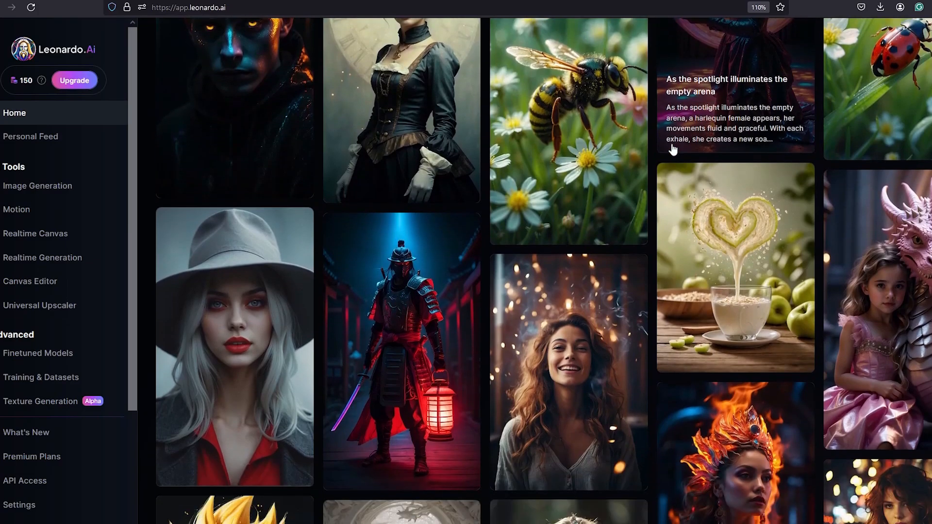
{"action": "scroll", "coordinate": [673, 148], "scroll_direction": "up", "scroll_amount": 9}
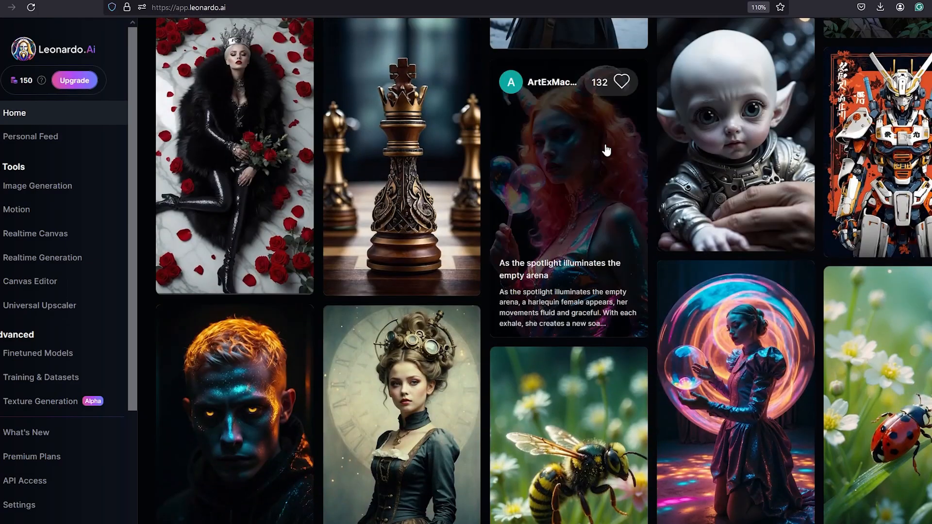
- Open the Nightcrawler artwork from the gallery, carry its generation settings into AI Image Generation and dismiss the Alchemy upgrade offer
{"action": "scroll", "coordinate": [606, 150], "scroll_direction": "up", "scroll_amount": 6}
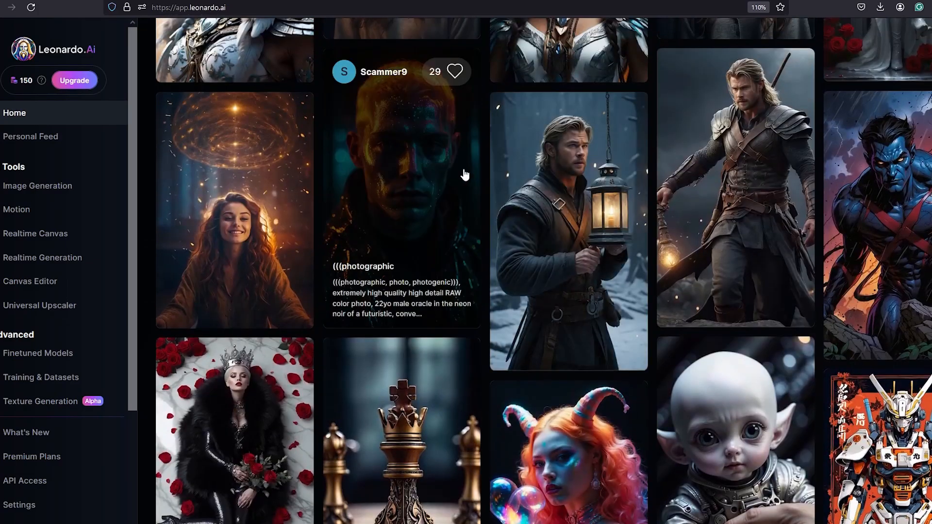
{"action": "scroll", "coordinate": [647, 104], "scroll_direction": "down", "scroll_amount": 2}
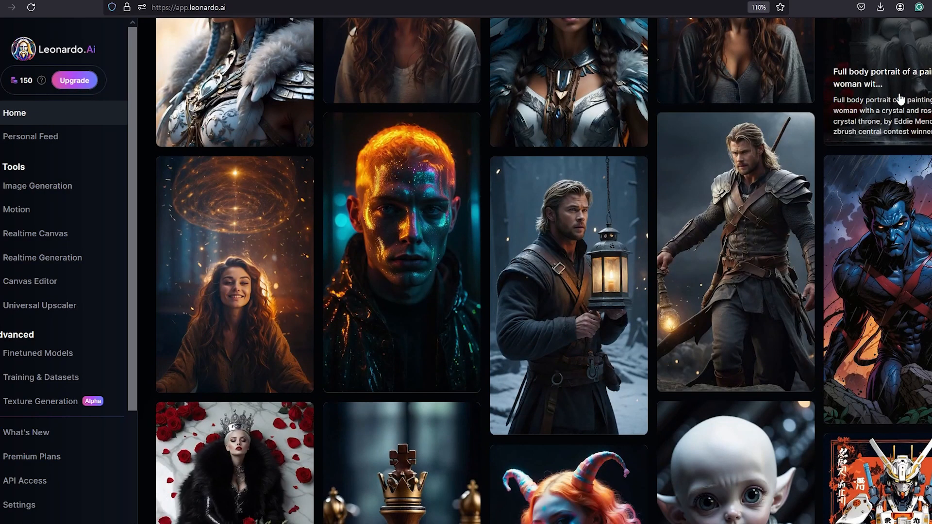
{"action": "scroll", "coordinate": [647, 103], "scroll_direction": "down", "scroll_amount": 3}
{"action": "scroll", "coordinate": [679, 146], "scroll_direction": "up", "scroll_amount": 3}
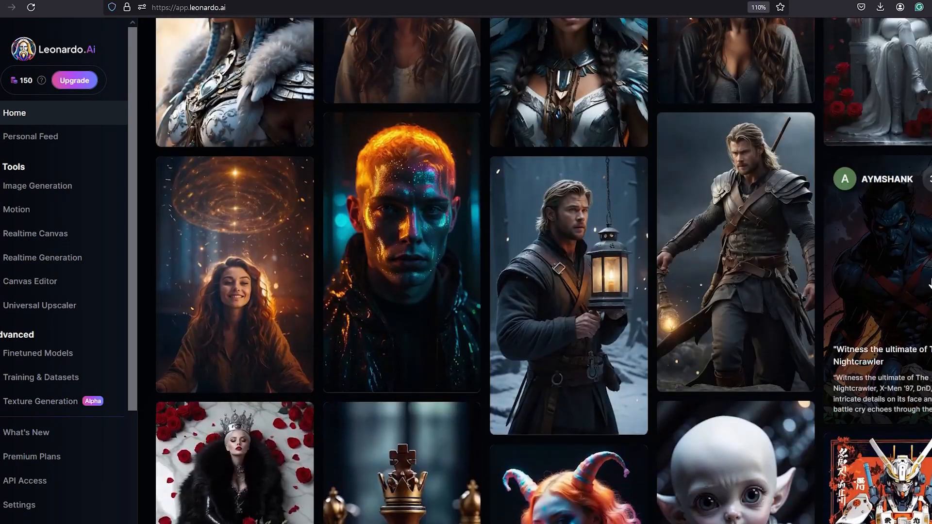
{"action": "left_click", "coordinate": [915, 268]}
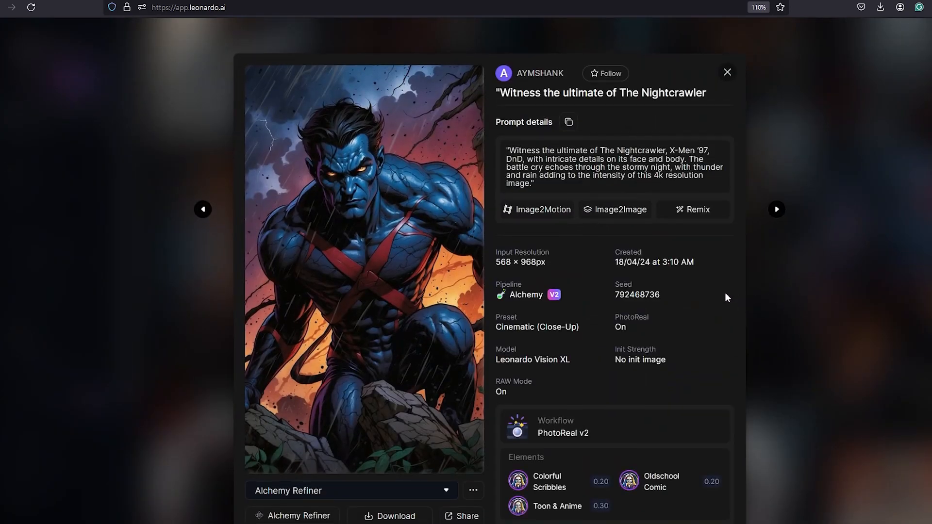
{"action": "scroll", "coordinate": [724, 293], "scroll_direction": "down", "scroll_amount": 5}
{"action": "left_click", "coordinate": [613, 333]}
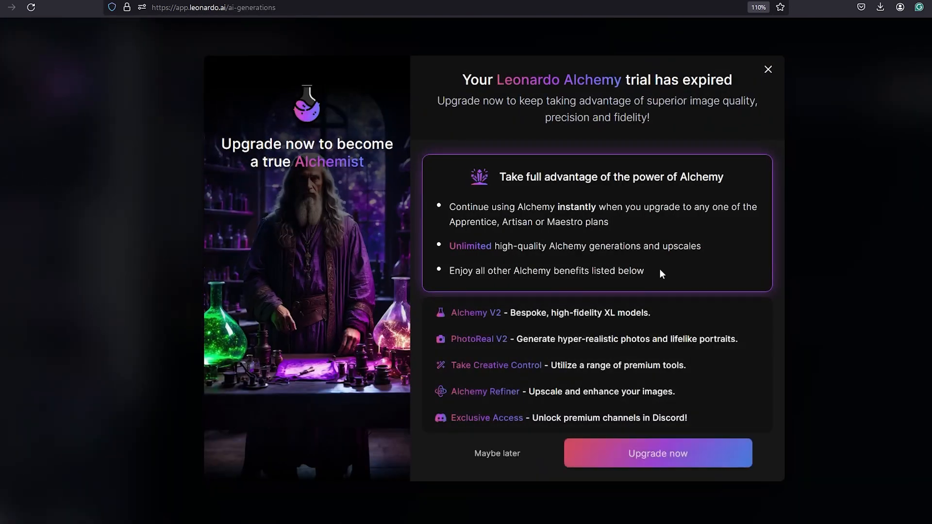
{"action": "left_click", "coordinate": [770, 66]}
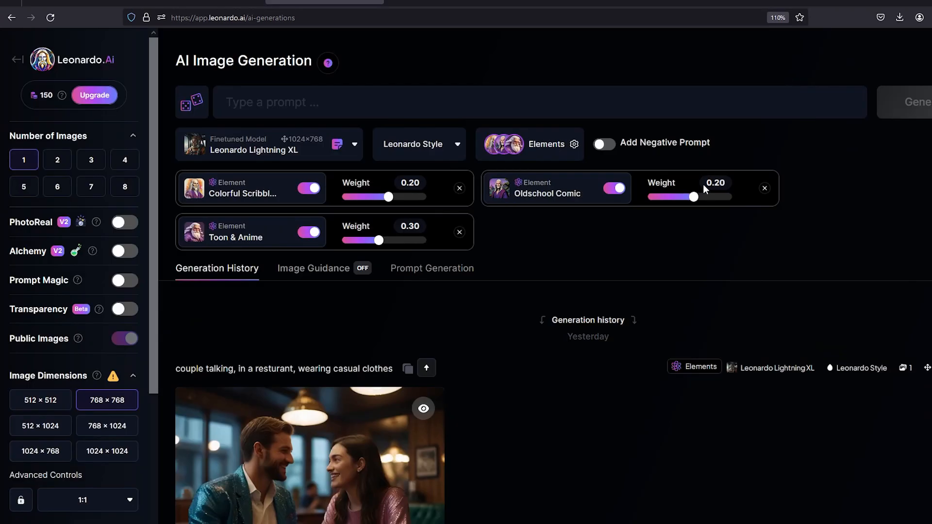
- Look over the generation history and set the image dimensions to 1024 × 768
{"action": "scroll", "coordinate": [548, 204], "scroll_direction": "down", "scroll_amount": 3}
{"action": "scroll", "coordinate": [540, 205], "scroll_direction": "up", "scroll_amount": 2}
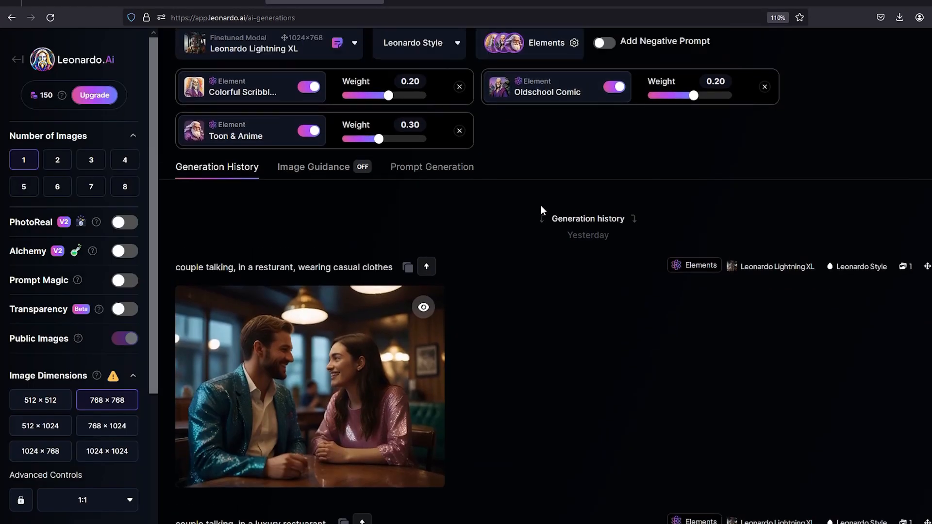
{"action": "scroll", "coordinate": [500, 300], "scroll_direction": "up", "scroll_amount": 2}
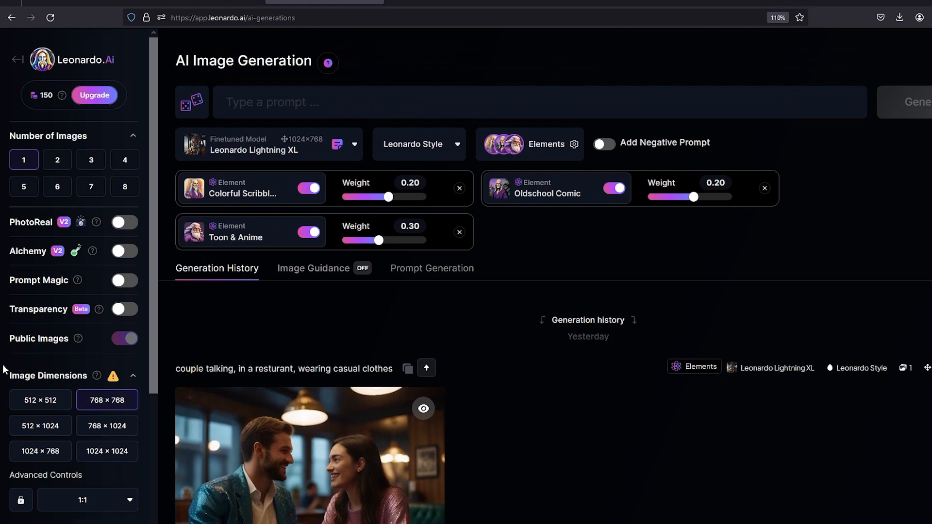
{"action": "left_click", "coordinate": [57, 429]}
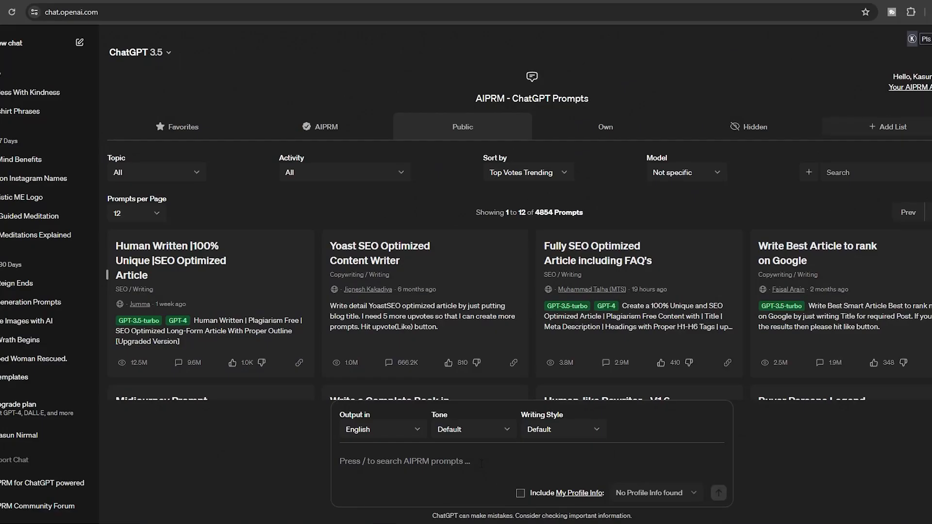
- Have ChatGPT write a vector-style prompt of a white-haired girl in a yellow top alone in a restaurant, then generate that image in Leonardo.Ai
{"action": "type", "text": "Create a prompt for image generation, This image is about a kind and beautiful girl named Sara, who is wearing a yellow color top. sitting in a restaurant alone. she has white hair. the image should be vector style."}
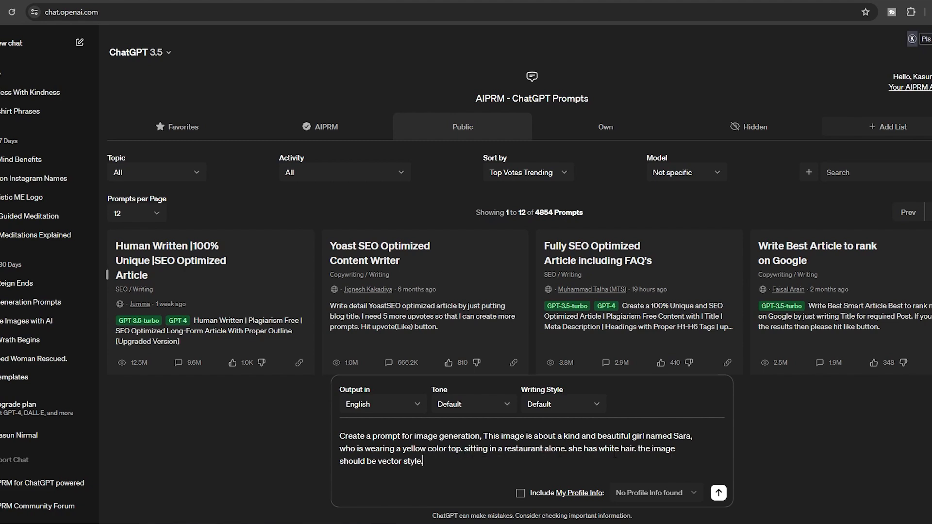
{"action": "left_click", "coordinate": [714, 491]}
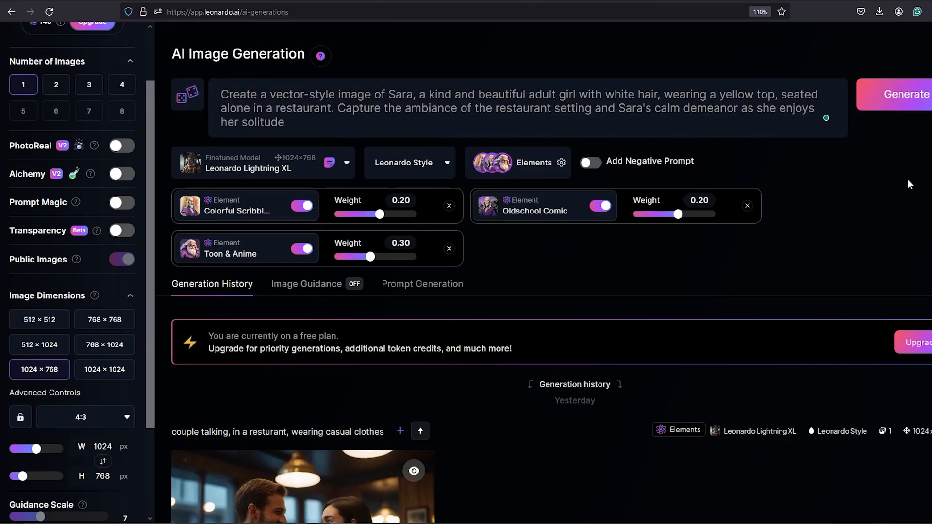
{"action": "left_click", "coordinate": [906, 94]}
{"action": "scroll", "coordinate": [817, 175], "scroll_direction": "down", "scroll_amount": 3}
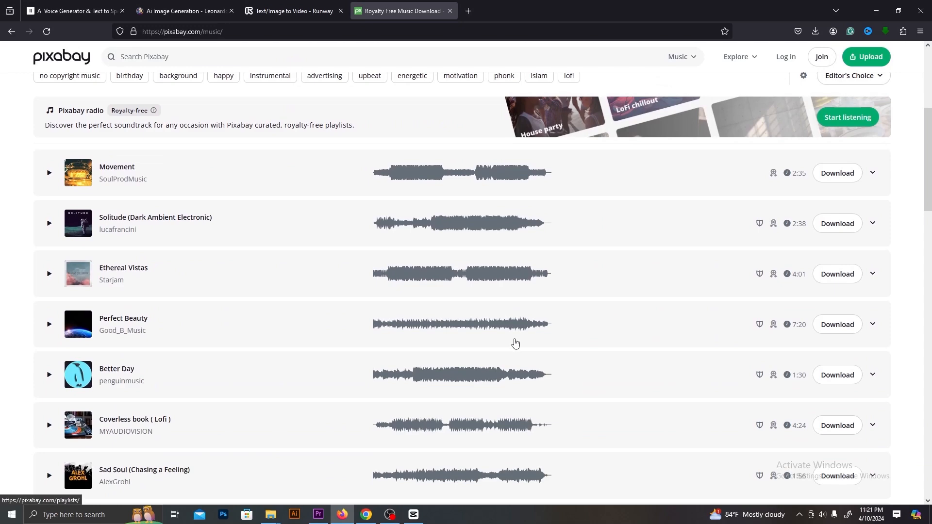
- Browse the royalty-free music list on Pixabay and search its sound effects for "gun shot"
{"action": "scroll", "coordinate": [516, 343], "scroll_direction": "down", "scroll_amount": 4}
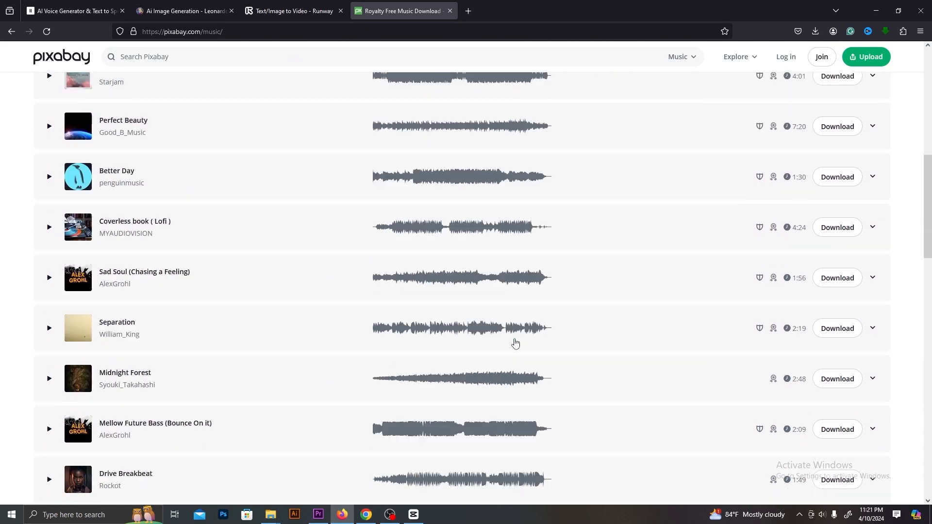
{"action": "scroll", "coordinate": [516, 343], "scroll_direction": "up", "scroll_amount": 6}
{"action": "scroll", "coordinate": [515, 343], "scroll_direction": "up", "scroll_amount": 3}
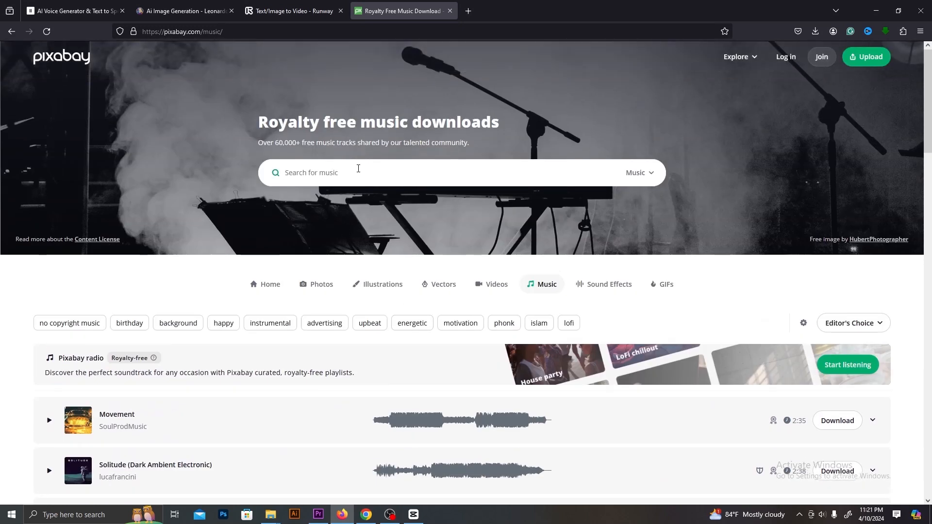
{"action": "key", "text": "Return"}
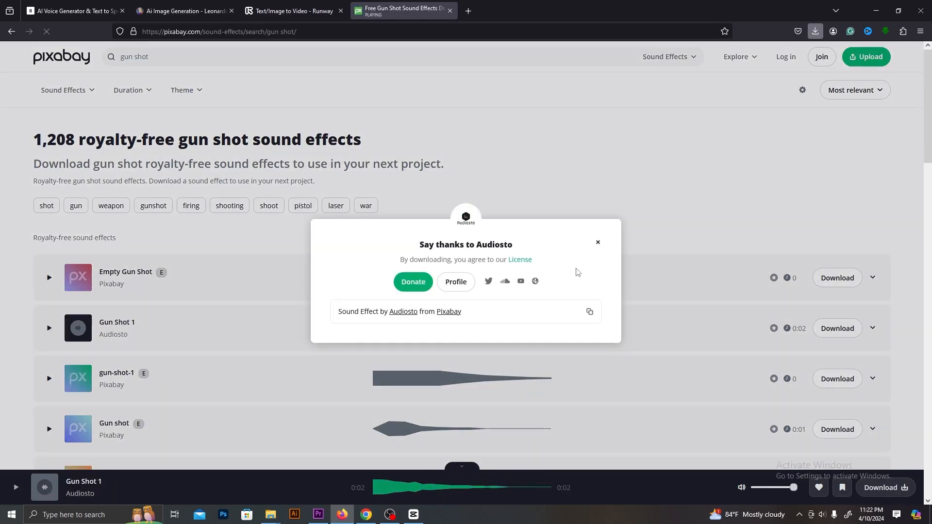
- Switch to the CapCut website, look over its home page and dismiss the privacy policy notice
{"action": "key", "text": "alt+Tab"}
{"action": "left_click_drag", "start_coordinate": [501, 444], "coordinate": [479, 160]}
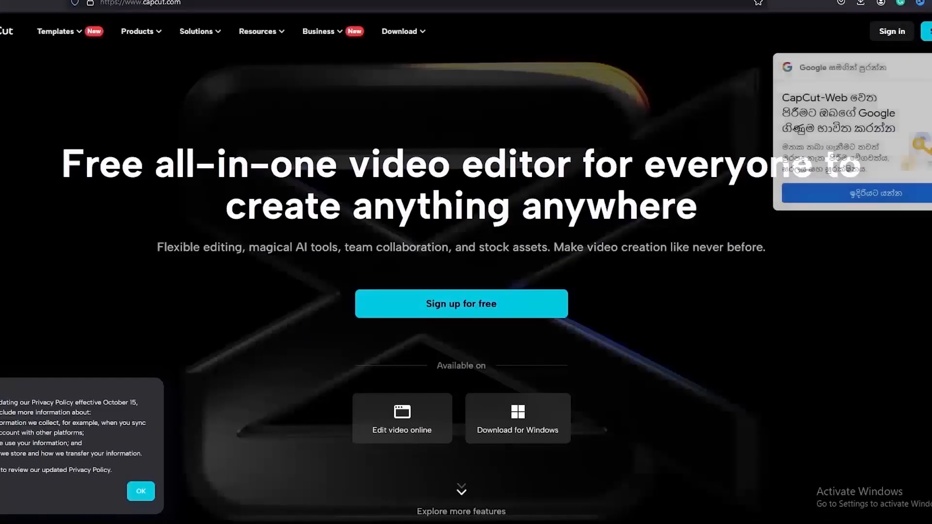
{"action": "scroll", "coordinate": [466, 267], "scroll_direction": "down", "scroll_amount": 3}
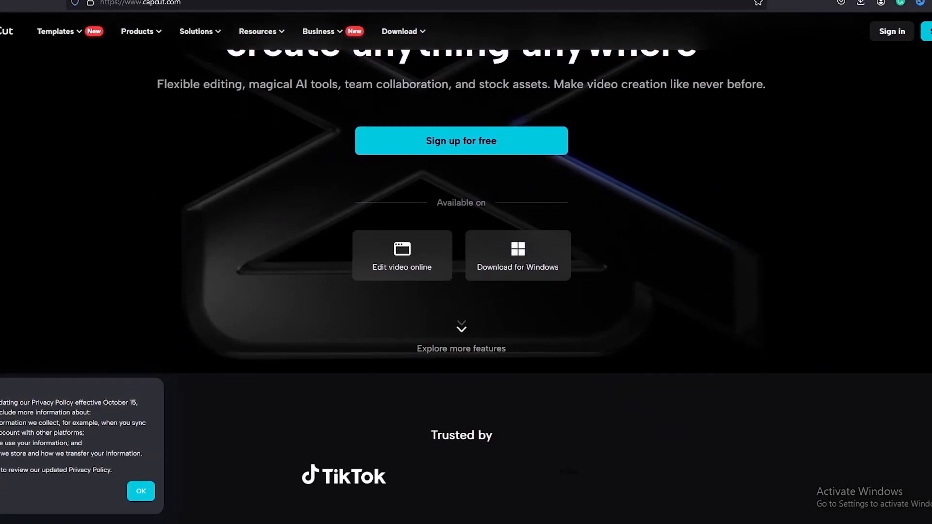
{"action": "left_click", "coordinate": [141, 491]}
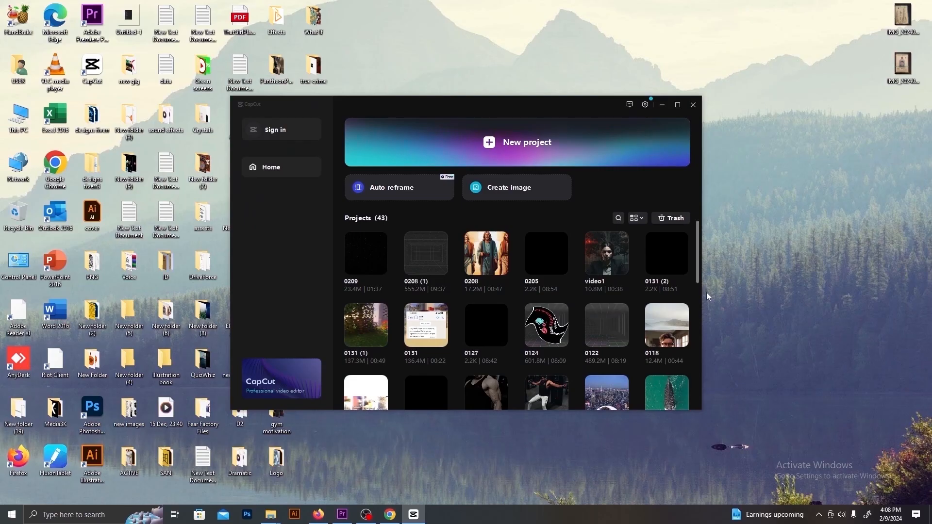
- Create a new project in the CapCut desktop editor and set its ratio to 16:9 in the project settings
{"action": "left_click", "coordinate": [542, 145]}
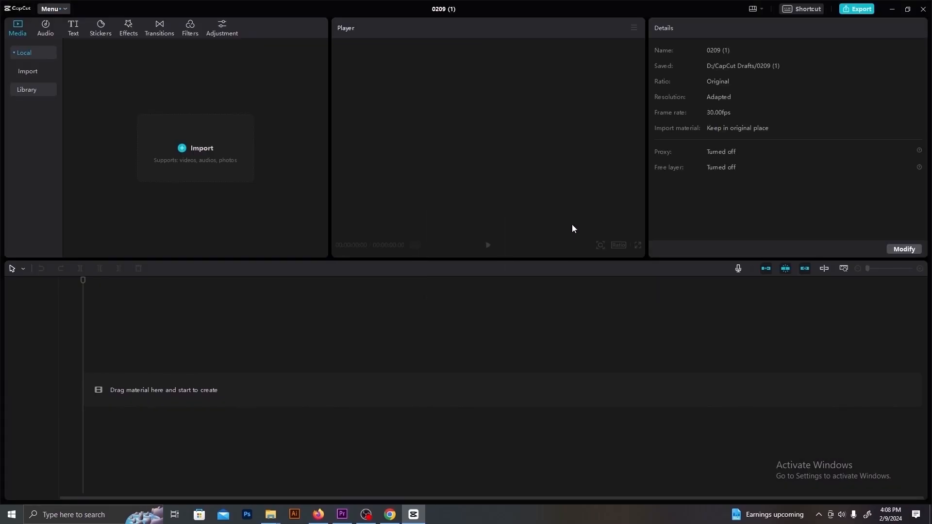
{"action": "left_click", "coordinate": [904, 250]}
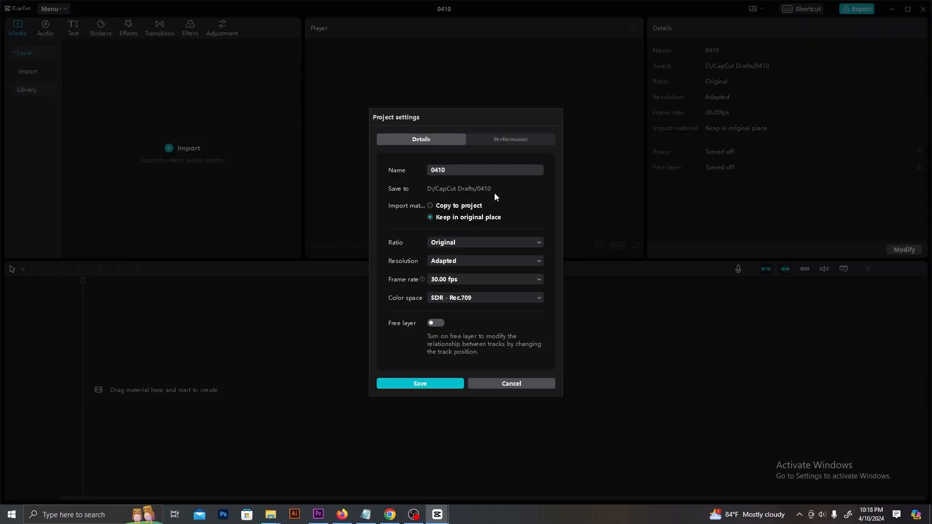
{"action": "left_click", "coordinate": [482, 244]}
{"action": "left_click", "coordinate": [488, 274]}
{"action": "left_click", "coordinate": [431, 382]}
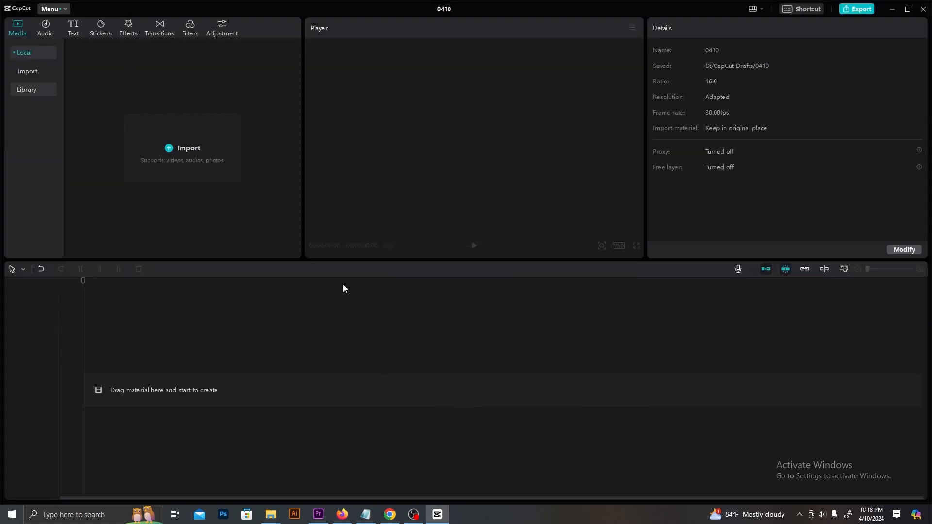
- Import all the audio, video and image files from the "Rela advice niche" folder into the project
{"action": "left_click", "coordinate": [179, 138]}
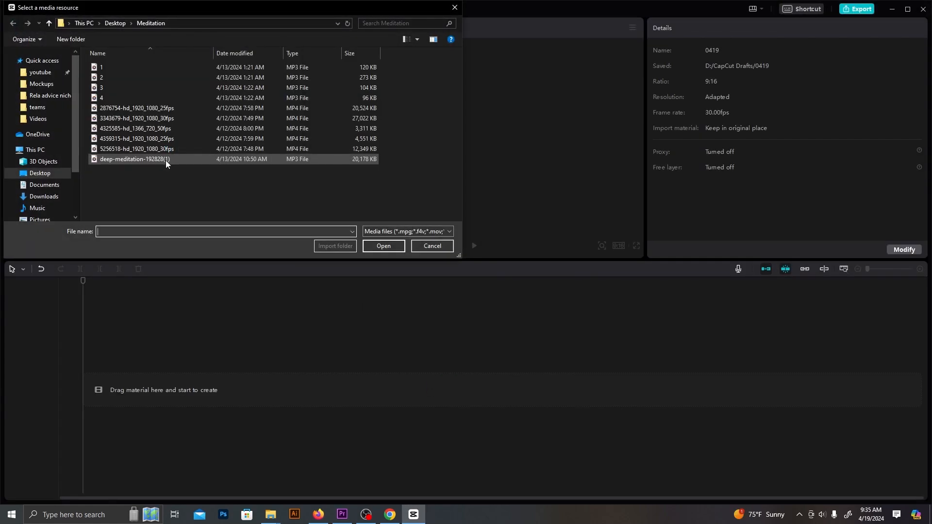
{"action": "left_click", "coordinate": [115, 23]}
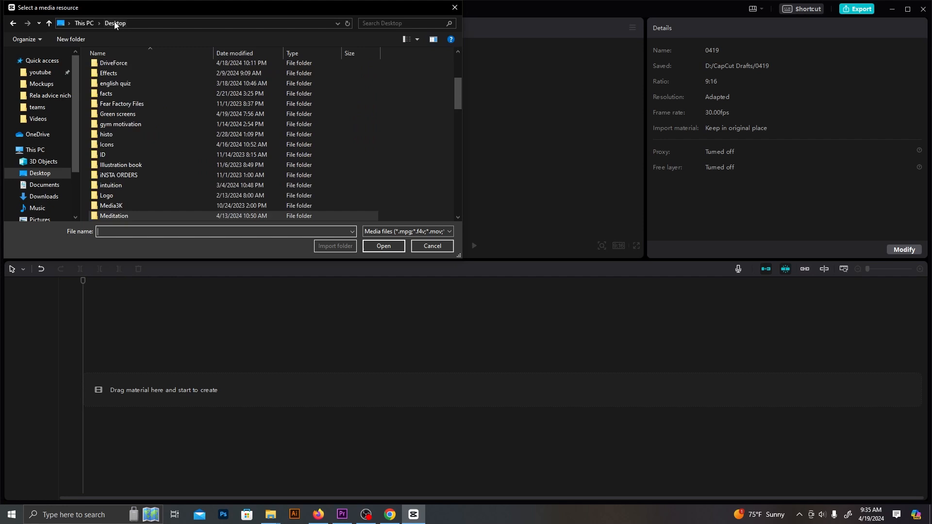
{"action": "left_click", "coordinate": [48, 95]}
{"action": "left_click_drag", "start_coordinate": [443, 201], "coordinate": [90, 53]}
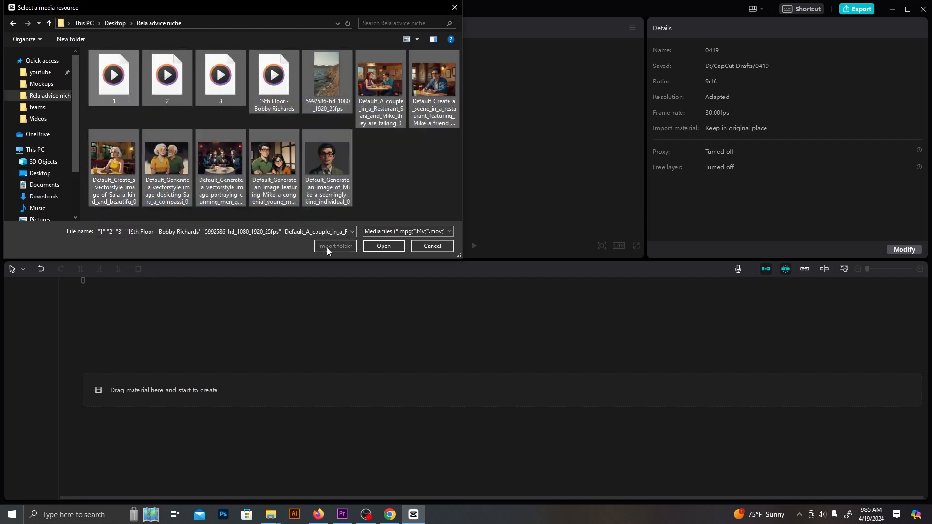
{"action": "left_click", "coordinate": [383, 246]}
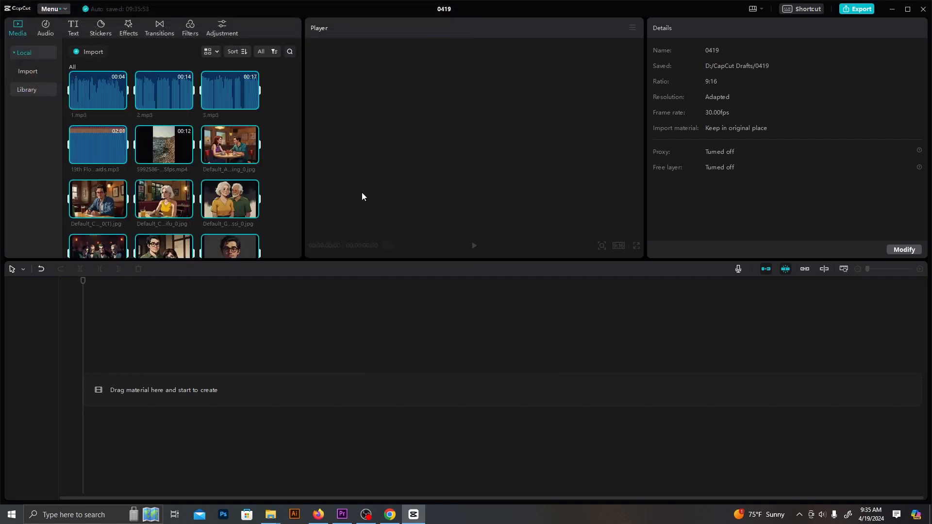
{"action": "left_click", "coordinate": [284, 176]}
- Place the voice-overs 1.mp3, 2.mp3 and 3.mp3 end to end on the audio track, starting at 00:00
{"action": "left_click_drag", "start_coordinate": [101, 381], "coordinate": [85, 392]}
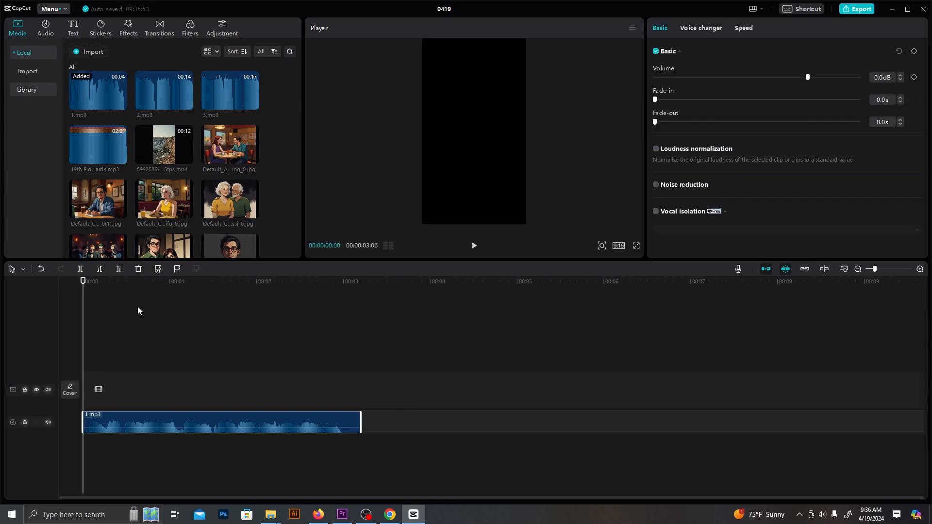
{"action": "left_click_drag", "start_coordinate": [162, 109], "coordinate": [362, 424]}
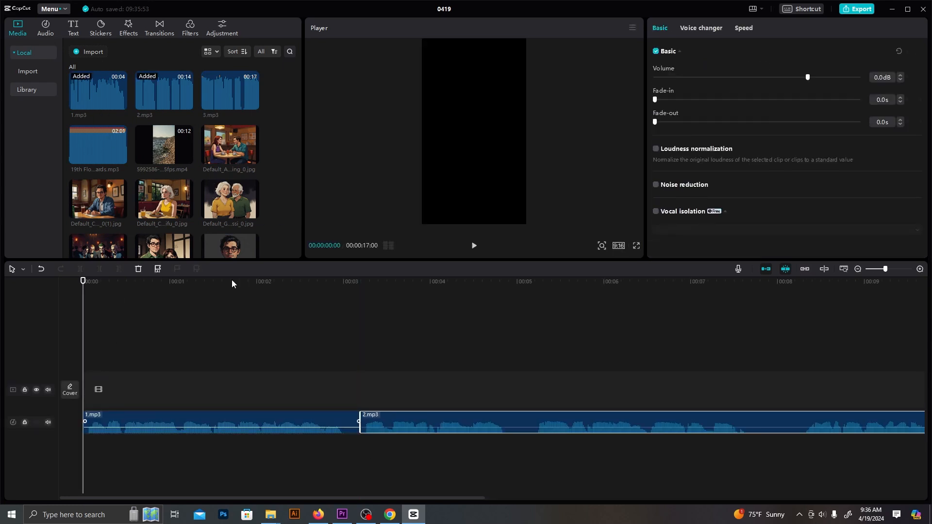
{"action": "left_click_drag", "start_coordinate": [185, 498], "coordinate": [623, 515]}
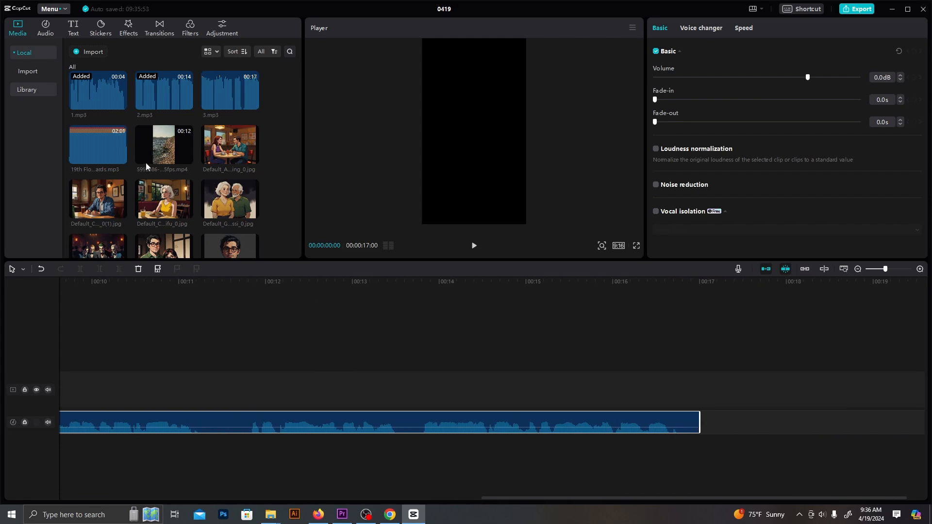
{"action": "left_click_drag", "start_coordinate": [219, 103], "coordinate": [703, 424]}
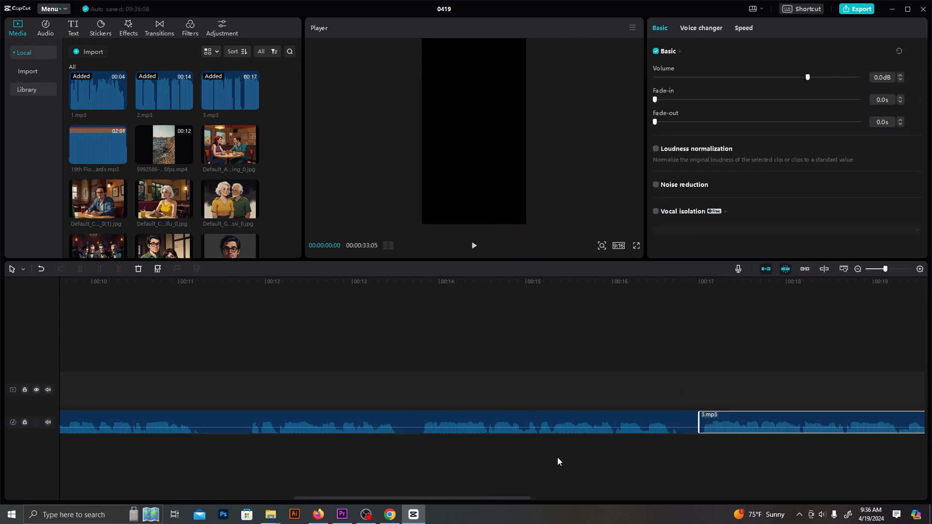
- Cut the silent pause between about 00:00:04:25 and 00:00:05:06 out of 2.mp3 and close the gap
{"action": "left_click_drag", "start_coordinate": [326, 500], "coordinate": [174, 484]}
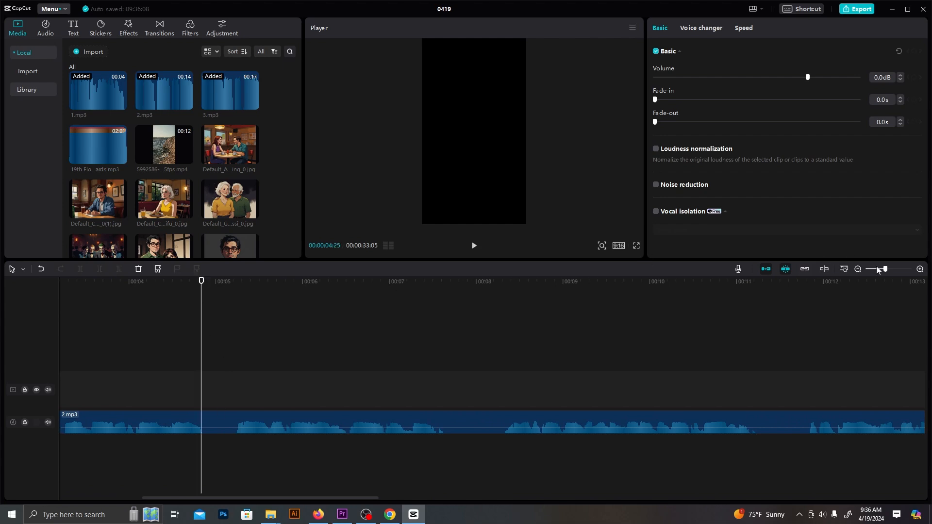
{"action": "left_click_drag", "start_coordinate": [877, 271], "coordinate": [888, 272]}
{"action": "left_click_drag", "start_coordinate": [201, 281], "coordinate": [245, 294]}
{"action": "left_click", "coordinate": [119, 420]}
{"action": "left_click", "coordinate": [80, 272]}
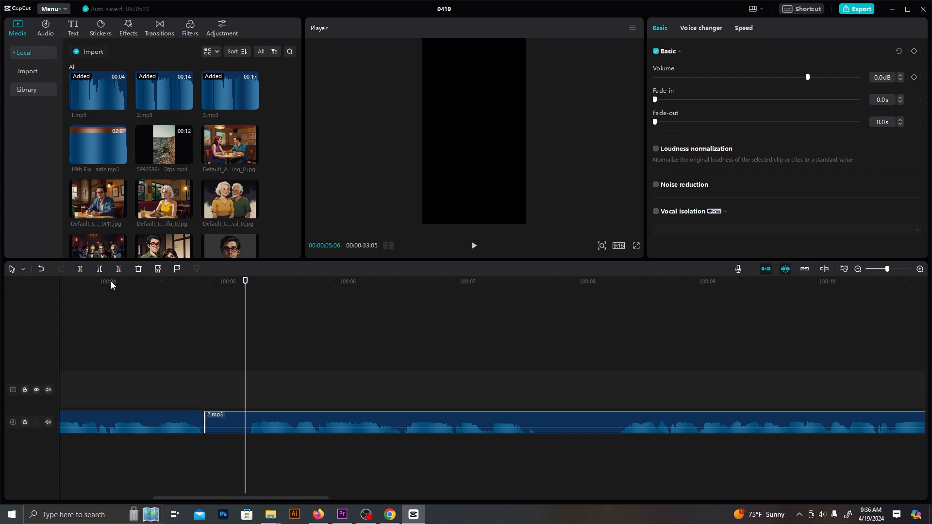
{"action": "left_click", "coordinate": [229, 419]}
{"action": "key", "text": "Delete"}
{"action": "left_click_drag", "start_coordinate": [289, 421], "coordinate": [253, 422]}
- Cut the next silent pause, ending at 00:00:07:28, out of 2.mp3, close the gap and dismiss the disk space notice
{"action": "left_click_drag", "start_coordinate": [260, 291], "coordinate": [501, 334]}
{"action": "left_click", "coordinate": [79, 269]}
{"action": "left_click_drag", "start_coordinate": [505, 287], "coordinate": [574, 291]}
{"action": "left_click", "coordinate": [81, 270]}
{"action": "left_click", "coordinate": [537, 423]}
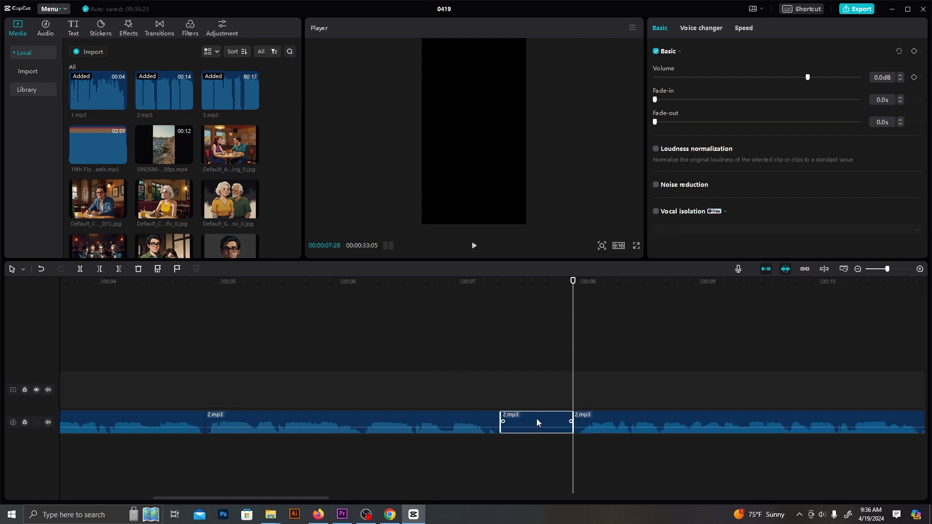
{"action": "key", "text": "Delete"}
{"action": "left_click_drag", "start_coordinate": [612, 426], "coordinate": [546, 424]}
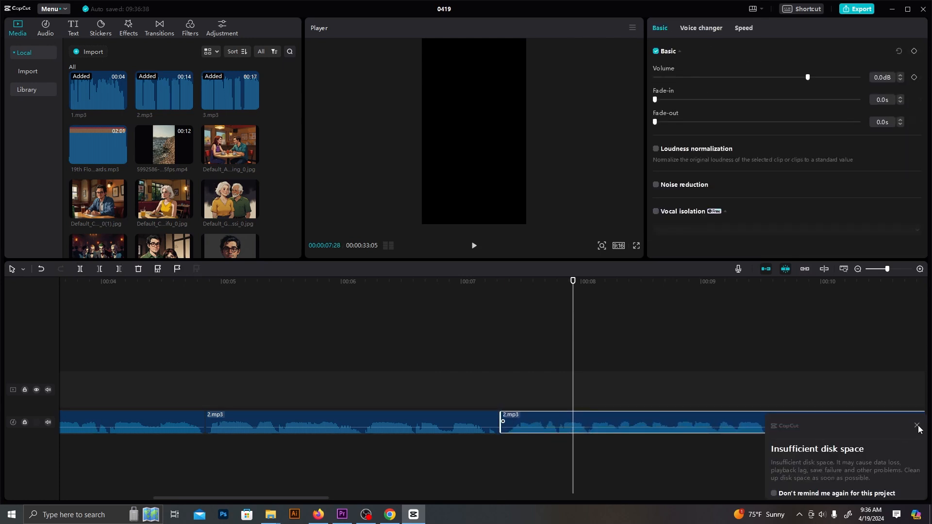
{"action": "left_click", "coordinate": [917, 426]}
- Cut the remaining silent pauses out of 2.mp3 and 3.mp3, continuing from the pause at about 00:00:10, and close the gaps
{"action": "left_click_drag", "start_coordinate": [335, 497], "coordinate": [400, 487]}
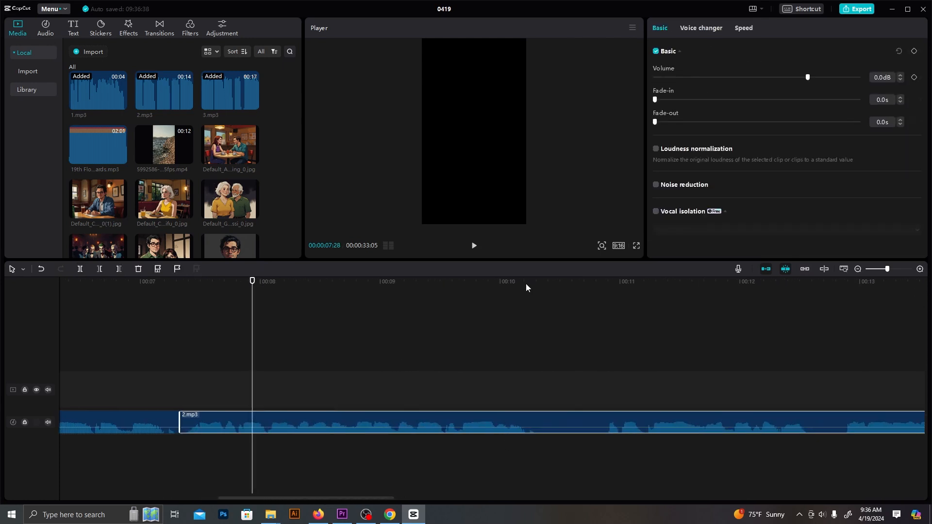
{"action": "left_click_drag", "start_coordinate": [525, 284], "coordinate": [531, 286]}
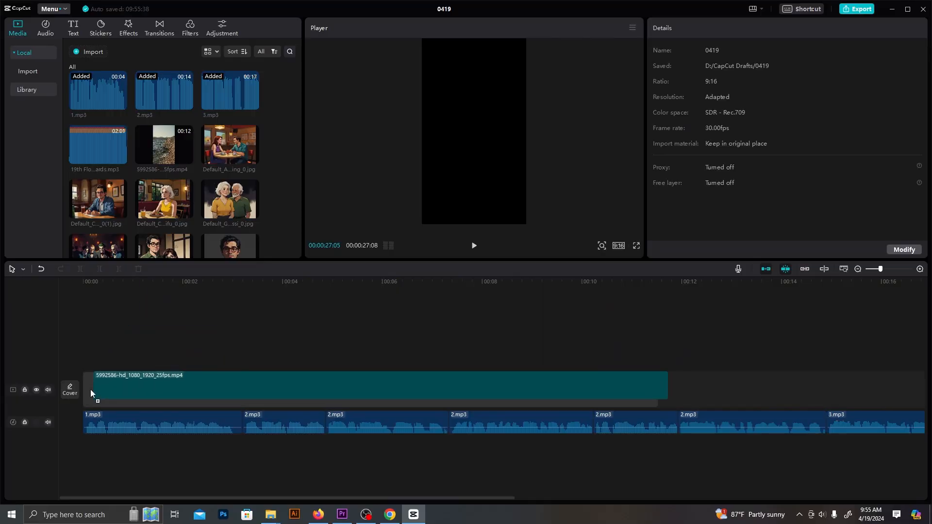
- Place the seaside clip 5992586-hd_1080_1920_25fps.mp4 at 00:00 on the main video track and preview the Tan and Clear filters
{"action": "left_click_drag", "start_coordinate": [91, 394], "coordinate": [91, 392]}
{"action": "left_click", "coordinate": [116, 282]}
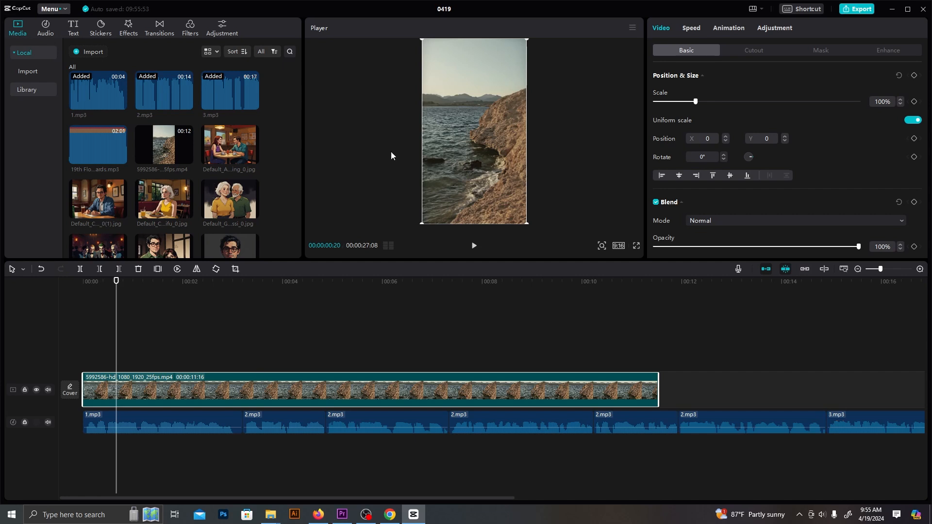
{"action": "left_click", "coordinate": [187, 33]}
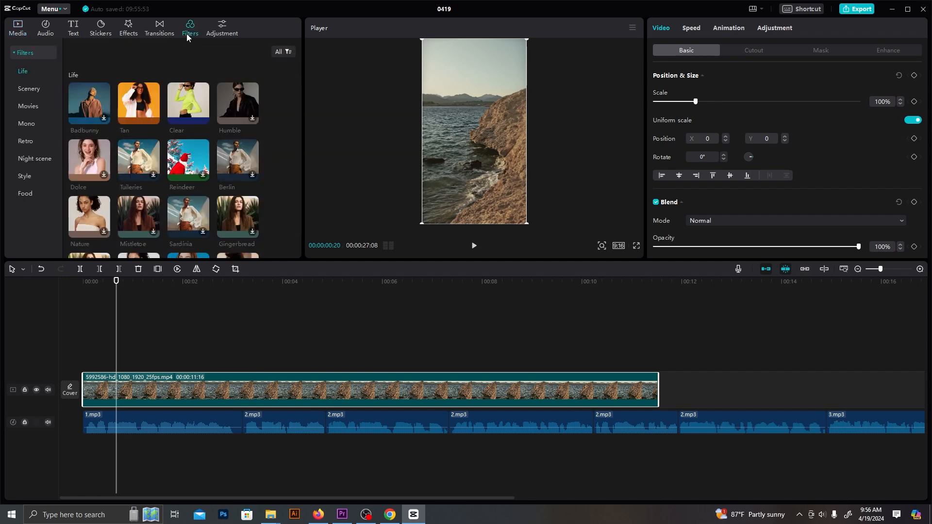
{"action": "left_click", "coordinate": [140, 100]}
{"action": "left_click", "coordinate": [180, 104]}
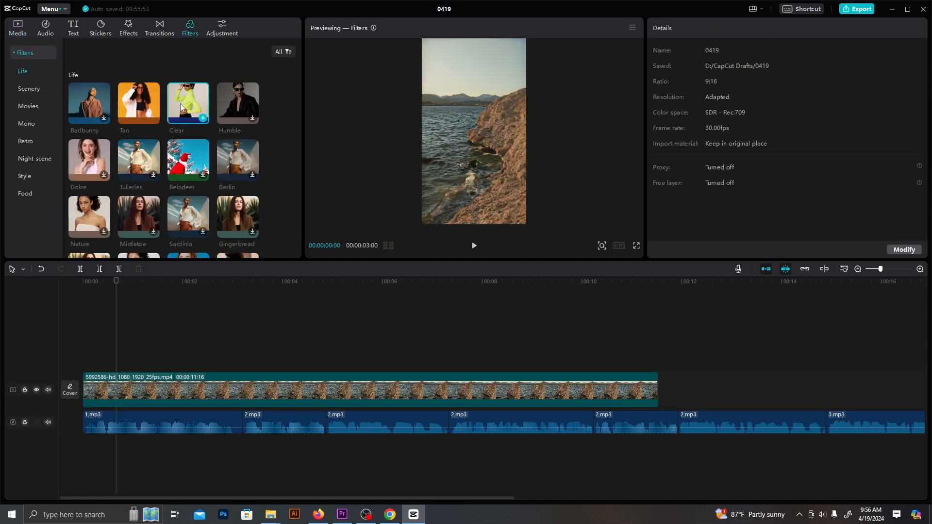
- Duplicate the seaside clip twice end to end on the main track and trim the last copy to the end of the voice-overs
{"action": "left_click_drag", "start_coordinate": [126, 390], "coordinate": [677, 394]}
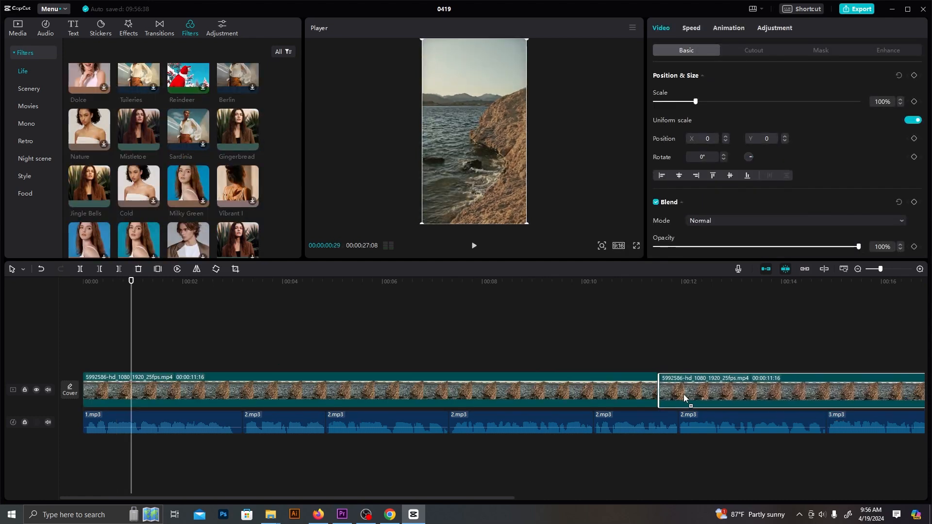
{"action": "left_click_drag", "start_coordinate": [423, 498], "coordinate": [772, 500]}
{"action": "left_click_drag", "start_coordinate": [121, 394], "coordinate": [692, 382]}
{"action": "left_click", "coordinate": [778, 280]}
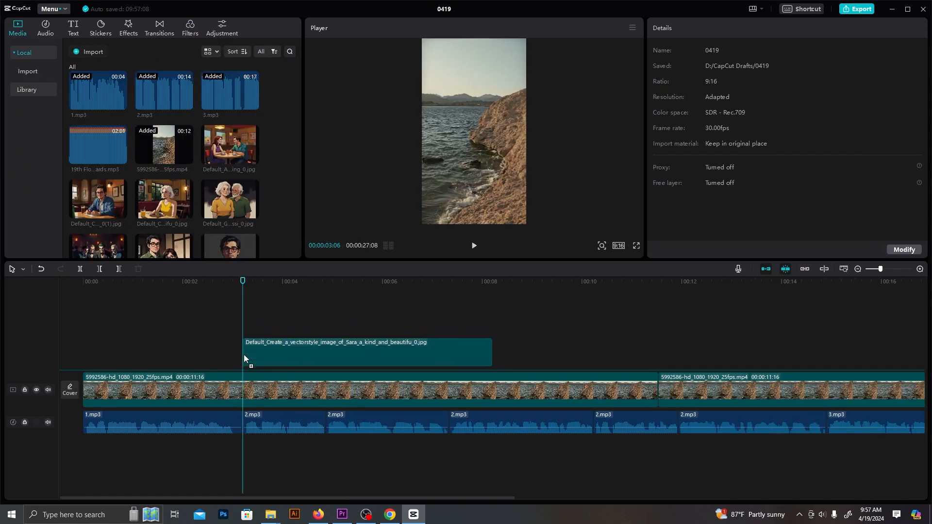
- Overlay the image of the woman in yellow at 00:00:03:06, scaled to 88% and raised to Y 311, ending at about 00:00:06
{"action": "left_click_drag", "start_coordinate": [245, 358], "coordinate": [242, 354]}
{"action": "left_click_drag", "start_coordinate": [527, 172], "coordinate": [483, 131]}
{"action": "key", "text": "space"}
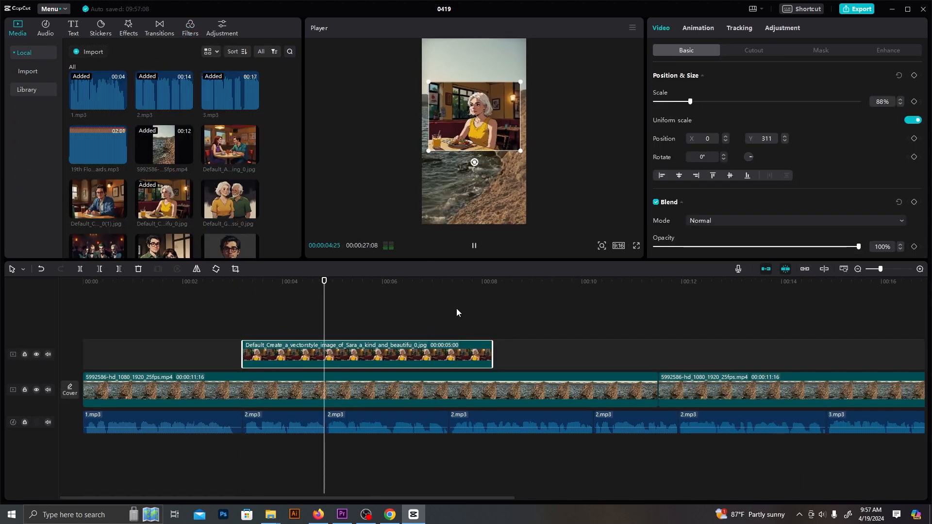
{"action": "left_click_drag", "start_coordinate": [491, 352], "coordinate": [393, 353]}
- Add the elderly couple image right after the first overlay, scaled to 91% and raised to Y 281, ending at 00:00:10:08
{"action": "left_click_drag", "start_coordinate": [212, 225], "coordinate": [393, 355]}
{"action": "key", "text": "space"}
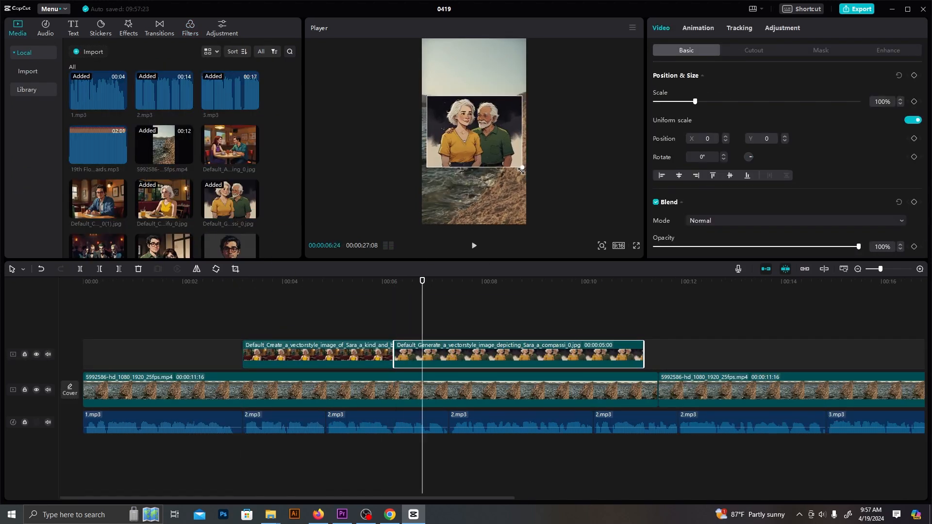
{"action": "left_click_drag", "start_coordinate": [526, 170], "coordinate": [522, 167]}
{"action": "left_click_drag", "start_coordinate": [497, 159], "coordinate": [498, 146]}
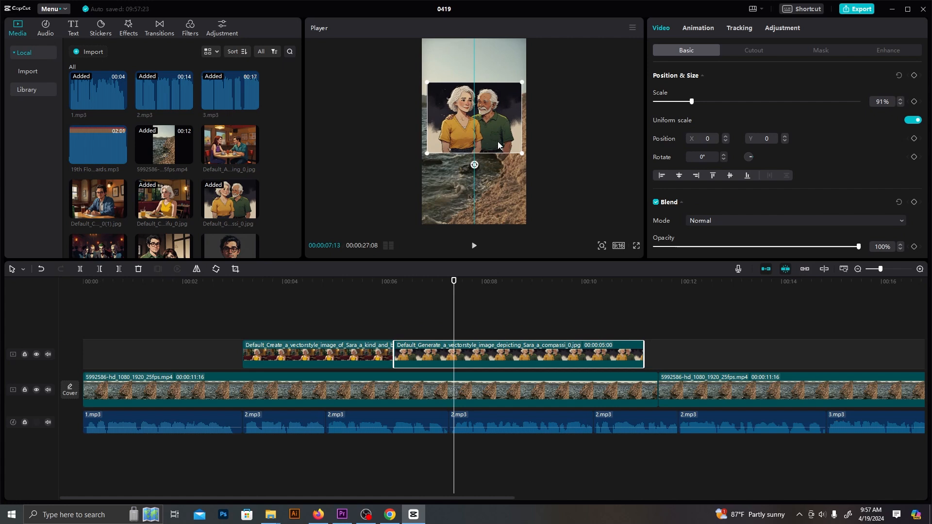
{"action": "left_click", "coordinate": [358, 286]}
{"action": "key", "text": "space"}
{"action": "key", "text": "space"}
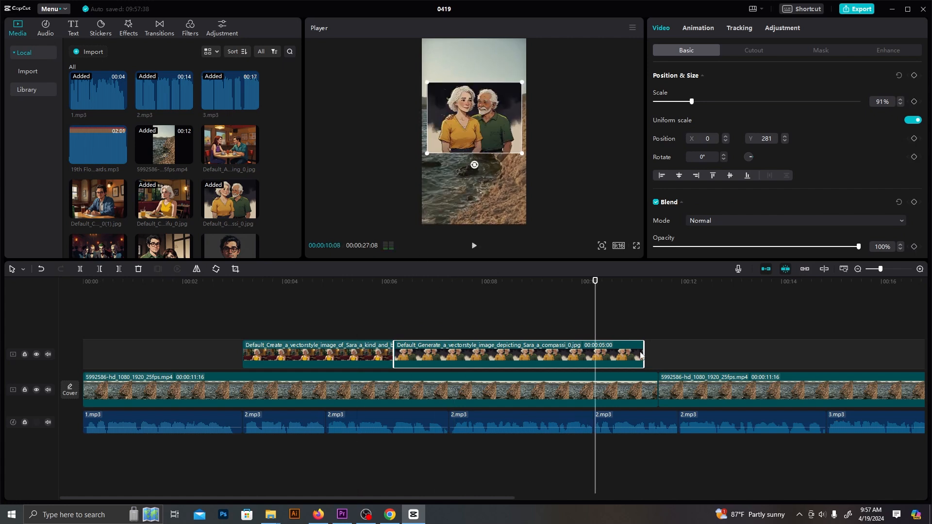
{"action": "left_click_drag", "start_coordinate": [641, 357], "coordinate": [595, 359]}
{"action": "key", "text": "space"}
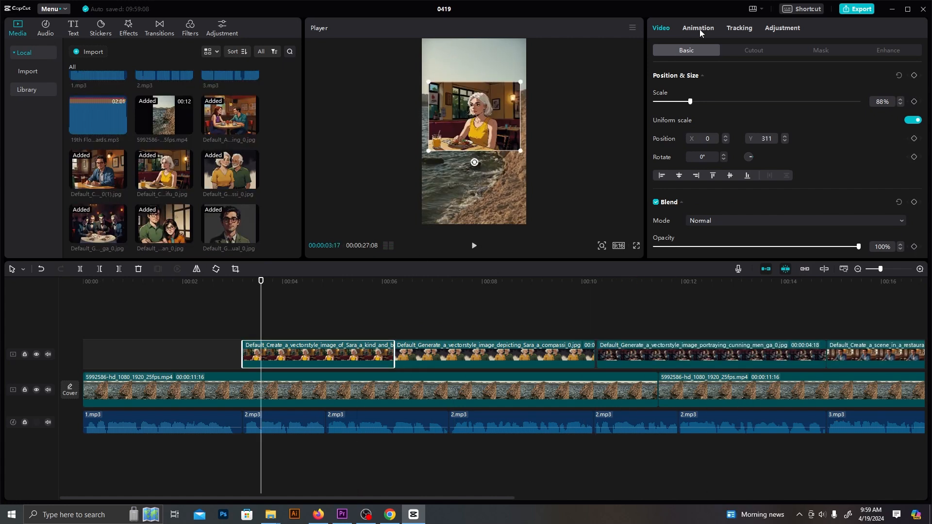
- Try the Distort Right combo animation on the first overlay image, then apply Pendulum 2 instead
{"action": "left_click", "coordinate": [699, 28]}
{"action": "left_click", "coordinate": [869, 48]}
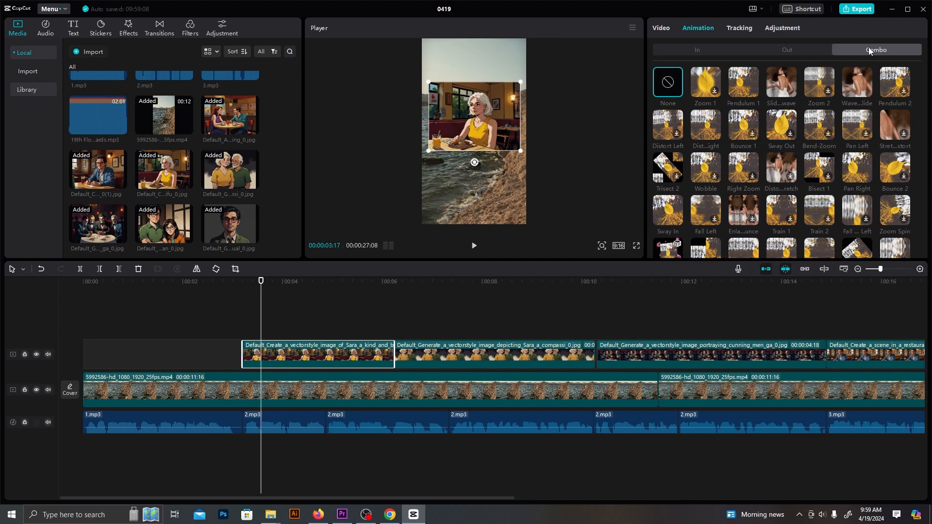
{"action": "left_click", "coordinate": [713, 128]}
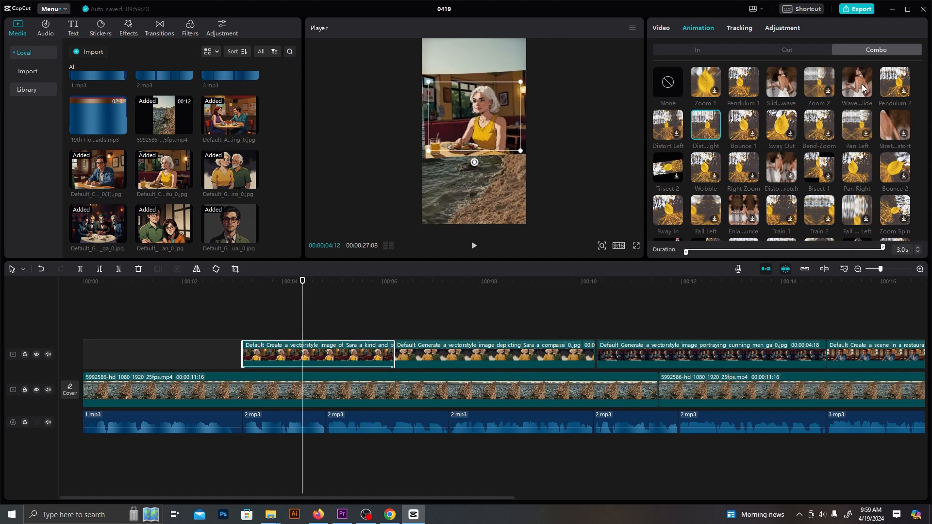
{"action": "left_click", "coordinate": [881, 92]}
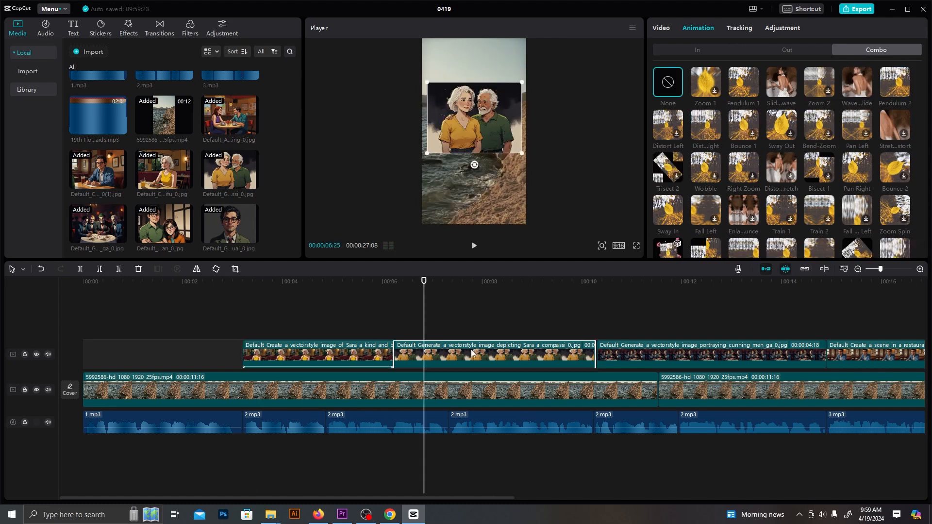
- Apply the Pendulum 2 combo animation to each of the remaining overlay images on the timeline
{"action": "left_click", "coordinate": [636, 357]}
{"action": "scroll", "coordinate": [636, 357], "scroll_direction": "right", "scroll_amount": 5}
{"action": "left_click", "coordinate": [889, 89]}
{"action": "left_click", "coordinate": [548, 357]}
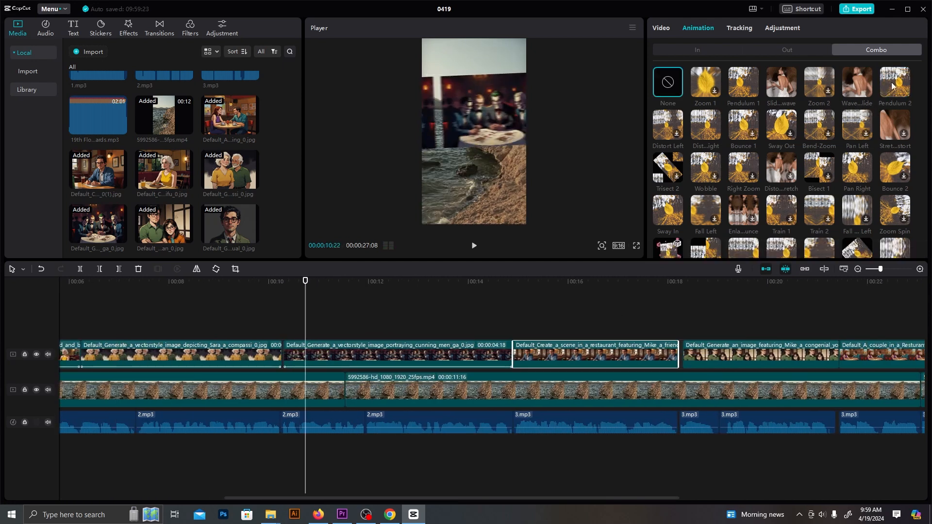
{"action": "left_click", "coordinate": [889, 90]}
{"action": "left_click", "coordinate": [699, 358]}
{"action": "left_click", "coordinate": [889, 87]}
{"action": "left_click_drag", "start_coordinate": [324, 498], "coordinate": [160, 497]}
{"action": "left_click", "coordinate": [507, 357]}
{"action": "left_click", "coordinate": [889, 86]}
- Return to the start of the timeline and generate auto captions in English from the voice-overs
{"action": "left_click", "coordinate": [162, 284]}
{"action": "left_click", "coordinate": [66, 301]}
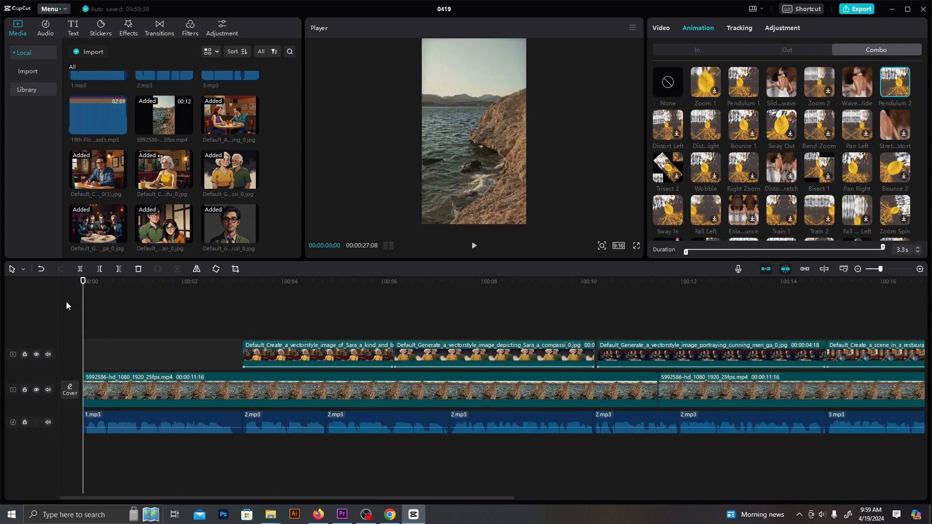
{"action": "left_click", "coordinate": [73, 28]}
{"action": "left_click", "coordinate": [37, 112]}
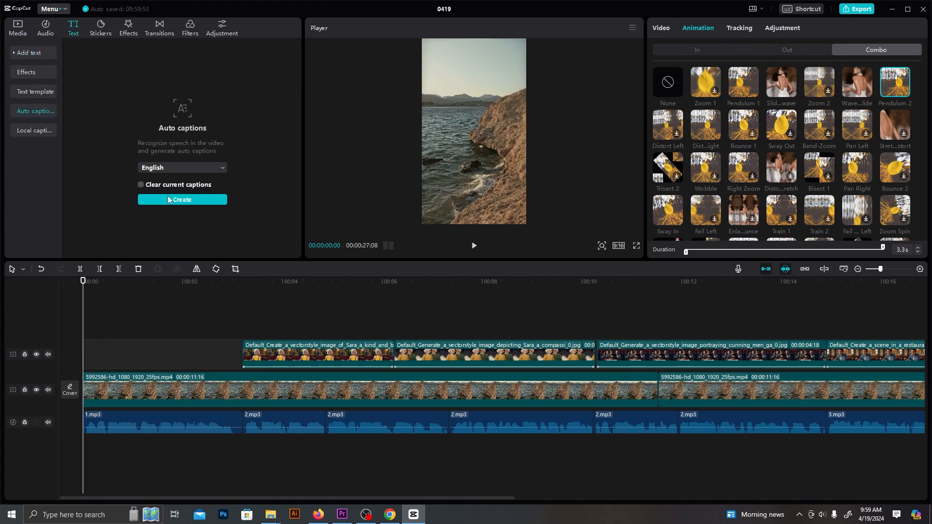
{"action": "left_click", "coordinate": [168, 200]}
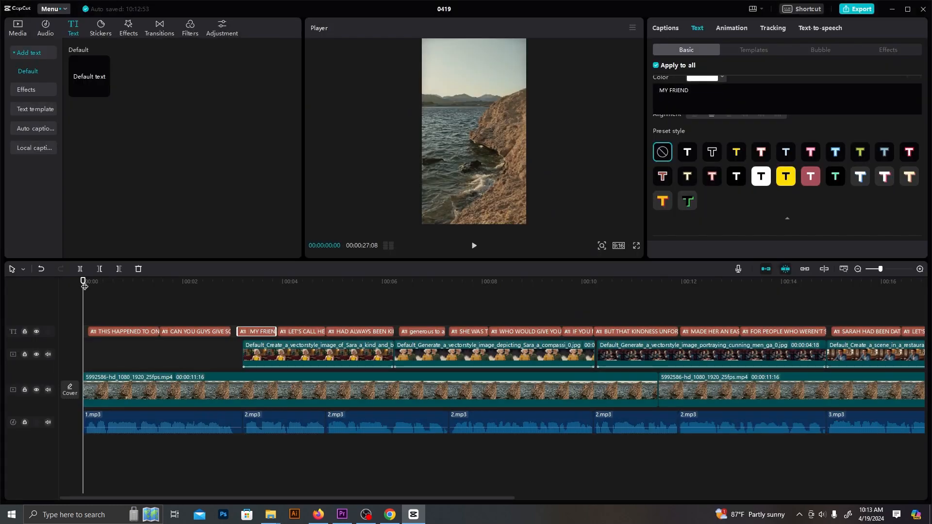
- Set all captions to uppercase with a font size of 15
{"action": "left_click", "coordinate": [128, 333]}
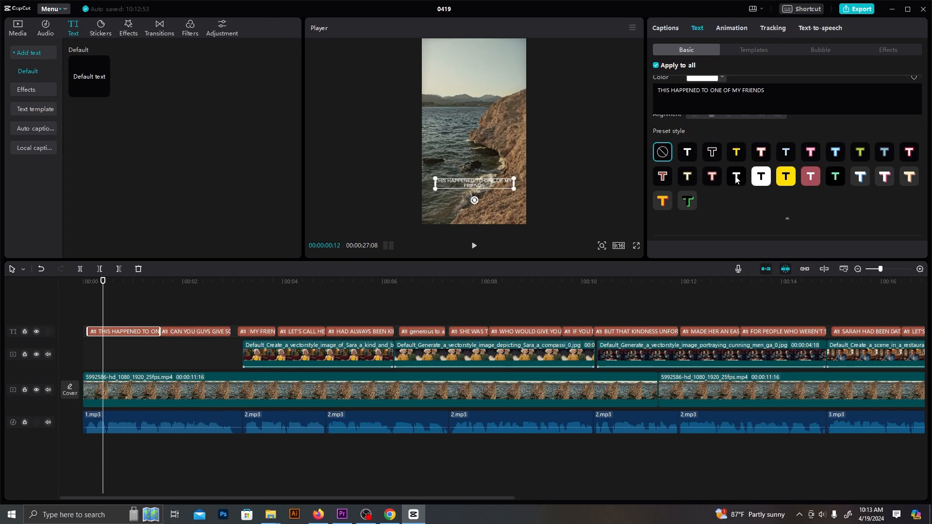
{"action": "scroll", "coordinate": [704, 203], "scroll_direction": "up", "scroll_amount": 3}
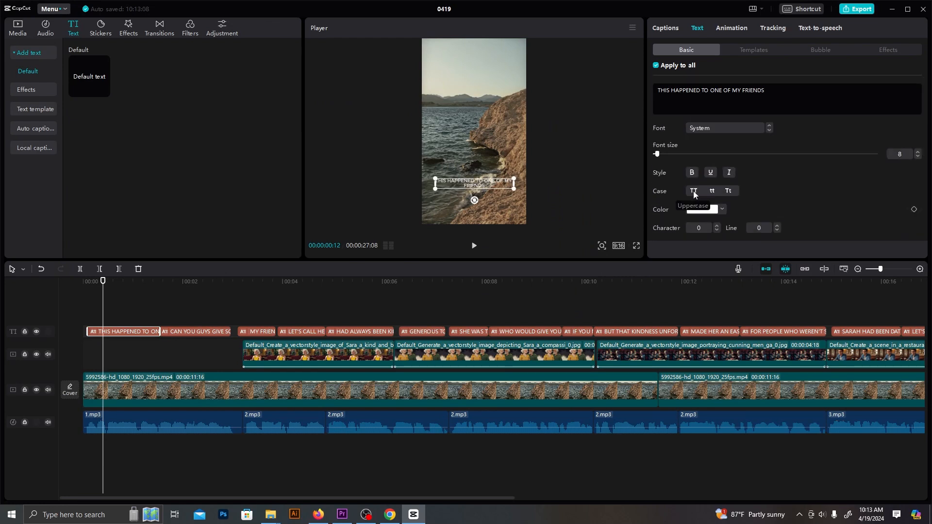
{"action": "left_click_drag", "start_coordinate": [658, 156], "coordinate": [664, 157]}
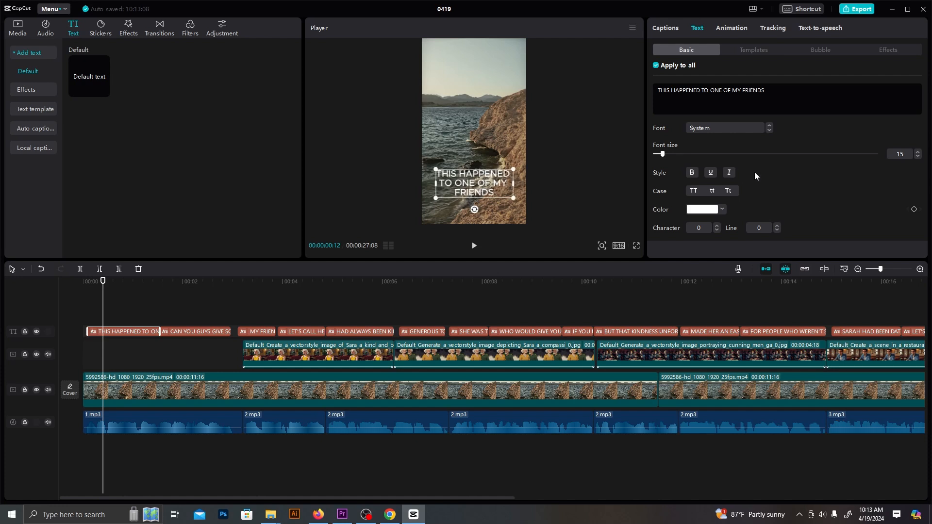
- Try the ZY Elegant font on the captions, then set all of them to ZY Palette
{"action": "left_click", "coordinate": [732, 130]}
{"action": "left_click", "coordinate": [719, 192]}
{"action": "left_click", "coordinate": [722, 177]}
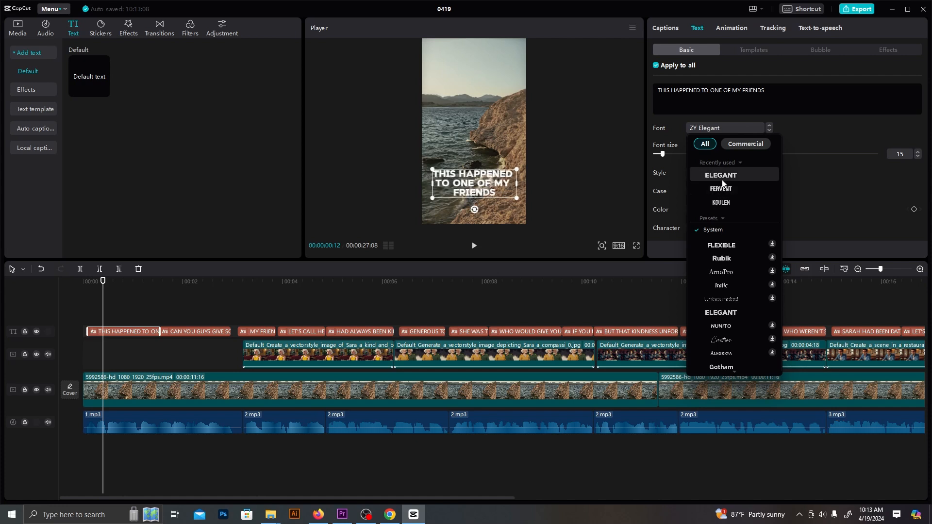
{"action": "scroll", "coordinate": [732, 311], "scroll_direction": "down", "scroll_amount": 2}
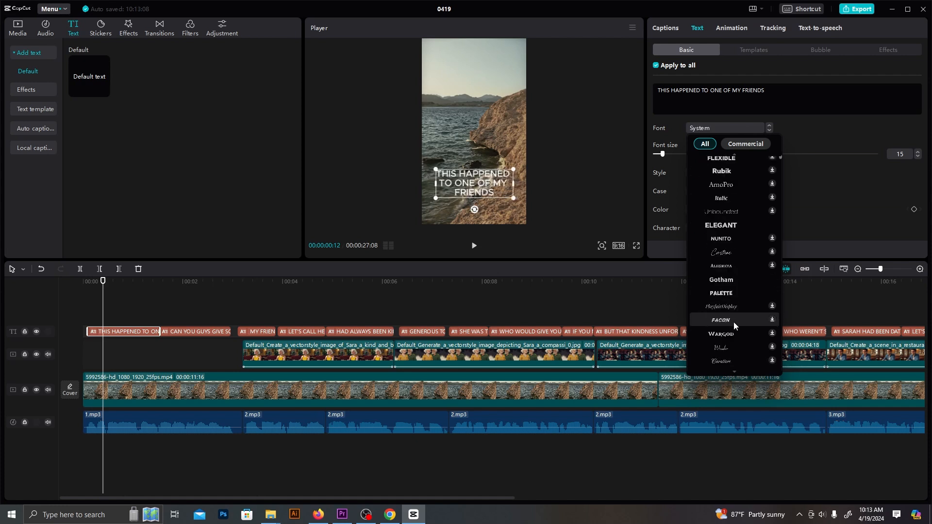
{"action": "left_click", "coordinate": [730, 295]}
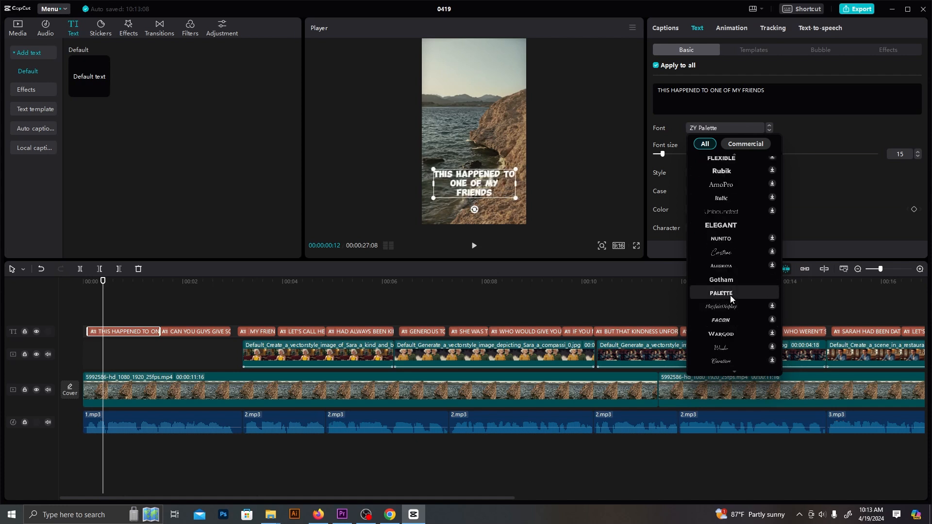
- Look through the caption preset styles and apply a yellow-orange text effect with a dark outline to all captions
{"action": "scroll", "coordinate": [785, 191], "scroll_direction": "down", "scroll_amount": 3}
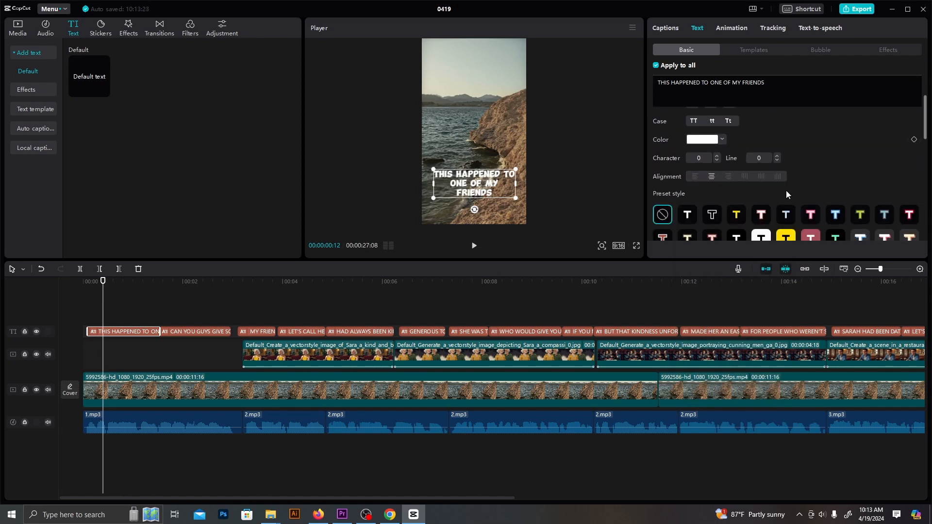
{"action": "scroll", "coordinate": [757, 214], "scroll_direction": "down", "scroll_amount": 1}
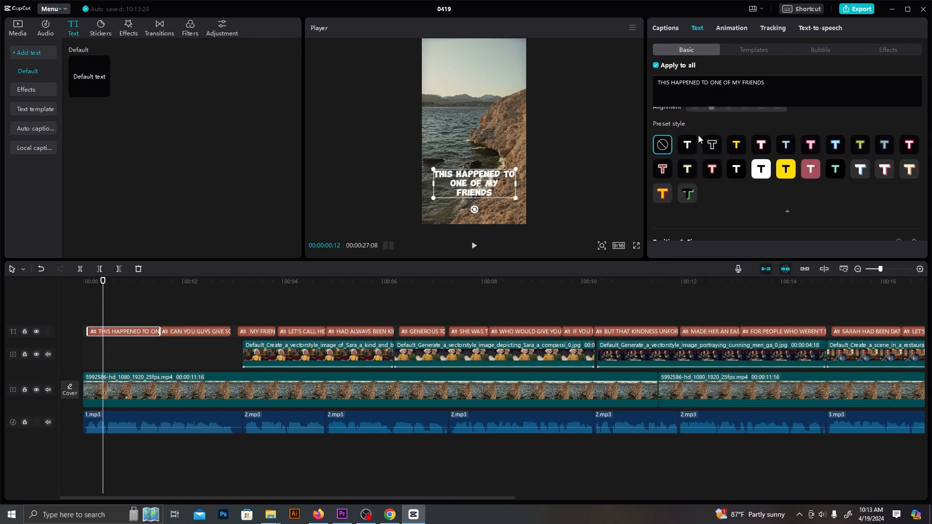
{"action": "left_click", "coordinate": [887, 50]}
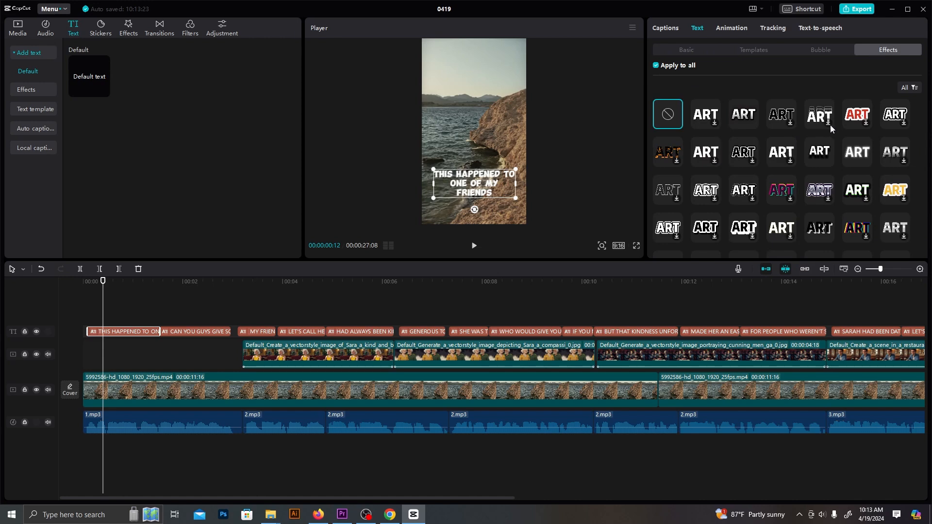
{"action": "scroll", "coordinate": [830, 125], "scroll_direction": "down", "scroll_amount": 10}
{"action": "scroll", "coordinate": [776, 161], "scroll_direction": "down", "scroll_amount": 5}
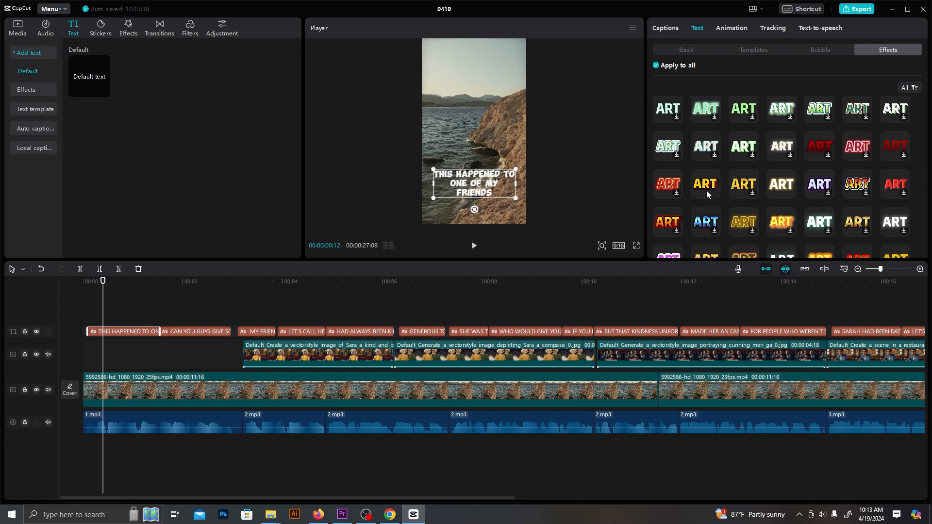
{"action": "left_click", "coordinate": [707, 187]}
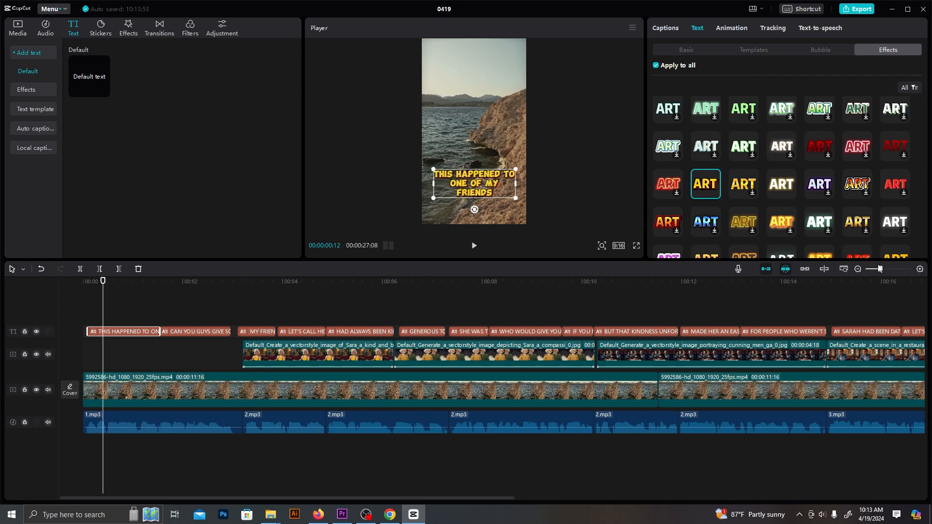
- Select all captions across the timeline and apply the Pop Up entrance animation to them
{"action": "left_click_drag", "start_coordinate": [879, 269], "coordinate": [876, 270]}
{"action": "left_click_drag", "start_coordinate": [854, 304], "coordinate": [98, 335]}
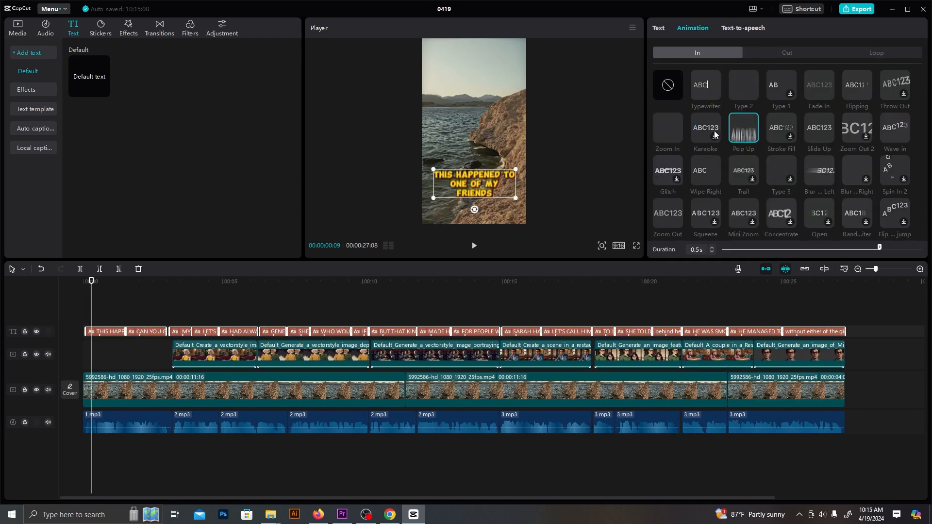
{"action": "left_click", "coordinate": [751, 130]}
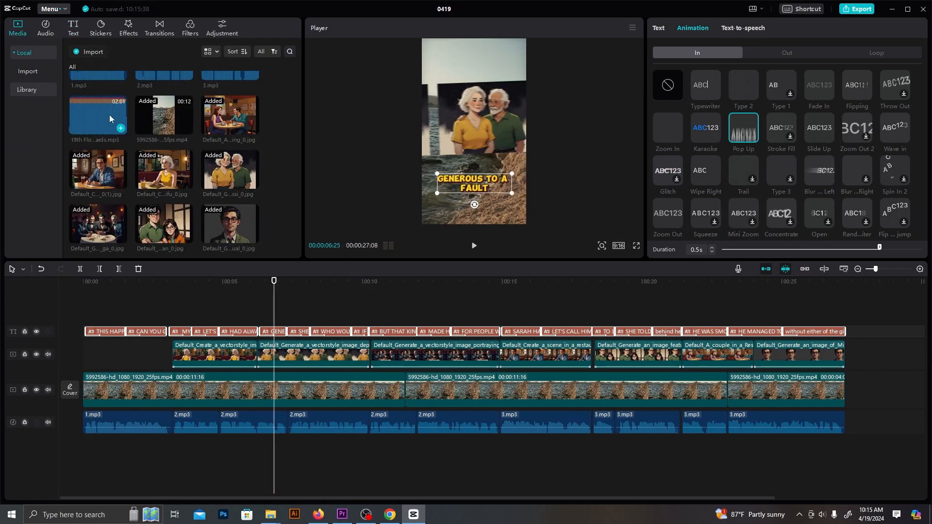
- Place the 19th Floor music file at 00:00 on a new audio track beneath the voice-overs
{"action": "left_click_drag", "start_coordinate": [98, 115], "coordinate": [87, 452]}
{"action": "left_click_drag", "start_coordinate": [274, 292], "coordinate": [282, 292]}
{"action": "left_click", "coordinate": [902, 323]}
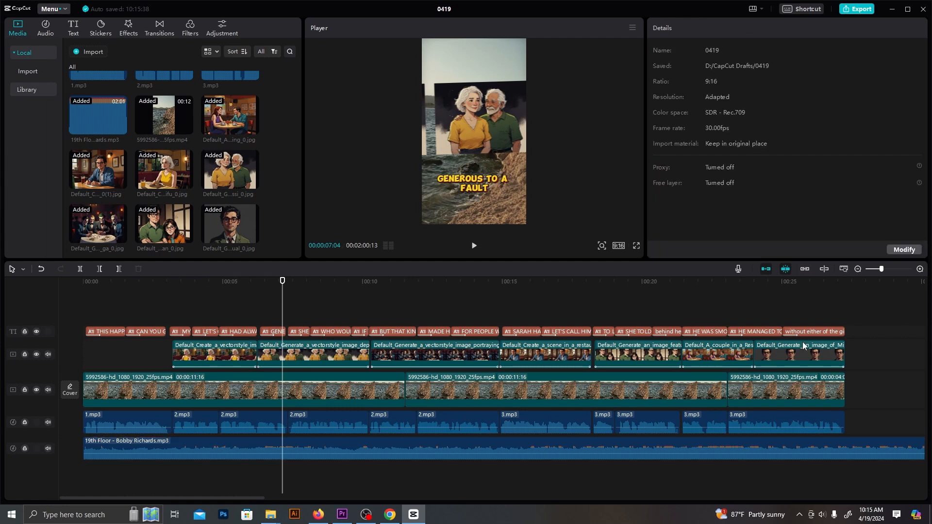
- Lower the background music's volume to -16.0 dB and remove the part of it beyond 00:00:27:08
{"action": "left_click", "coordinate": [743, 452]}
{"action": "left_click", "coordinate": [762, 77]}
{"action": "key", "text": "space"}
{"action": "left_click", "coordinate": [767, 77]}
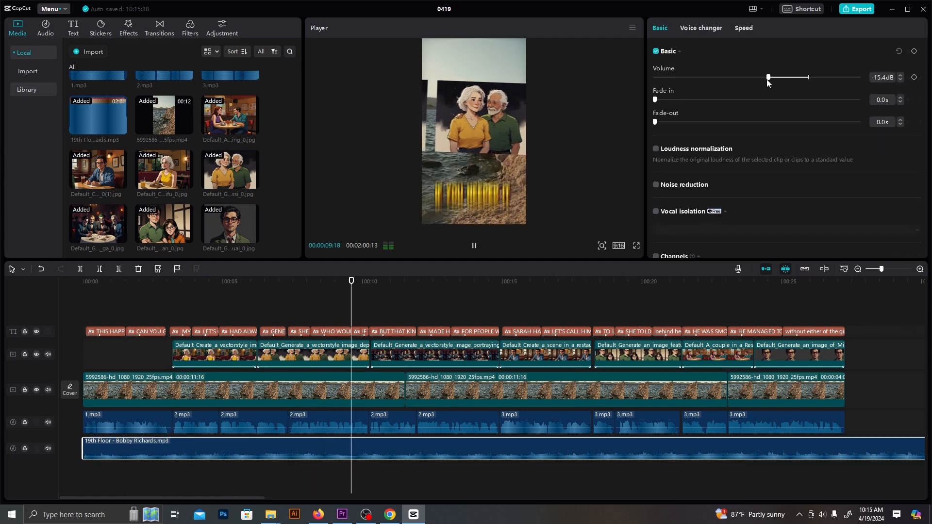
{"action": "left_click", "coordinate": [845, 284]}
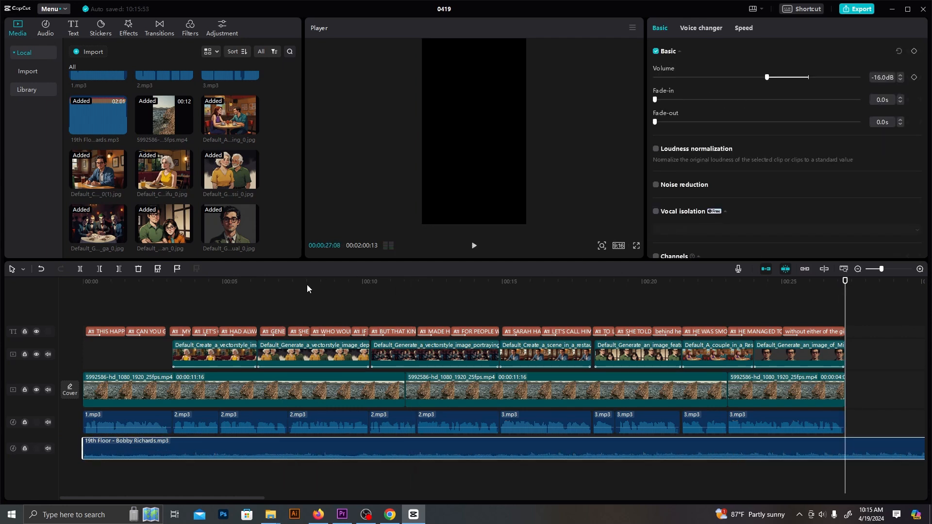
{"action": "key", "text": "Delete"}
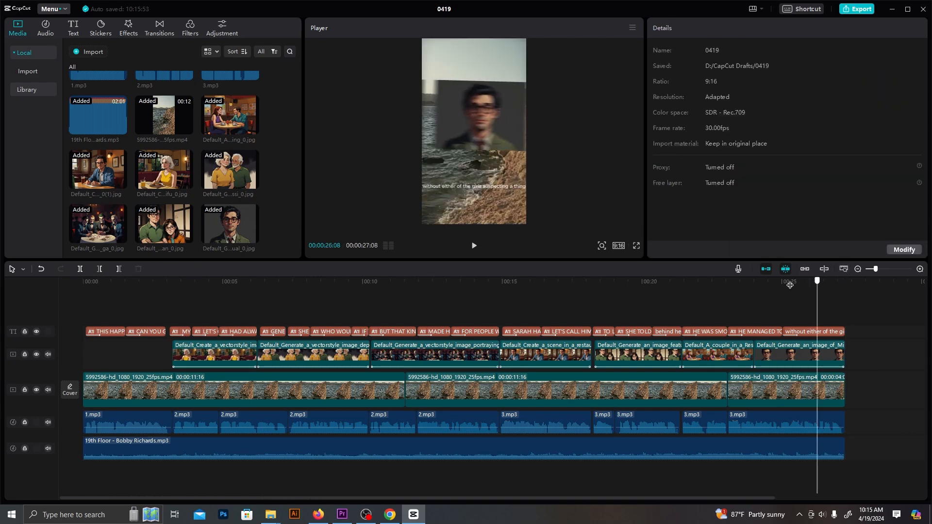